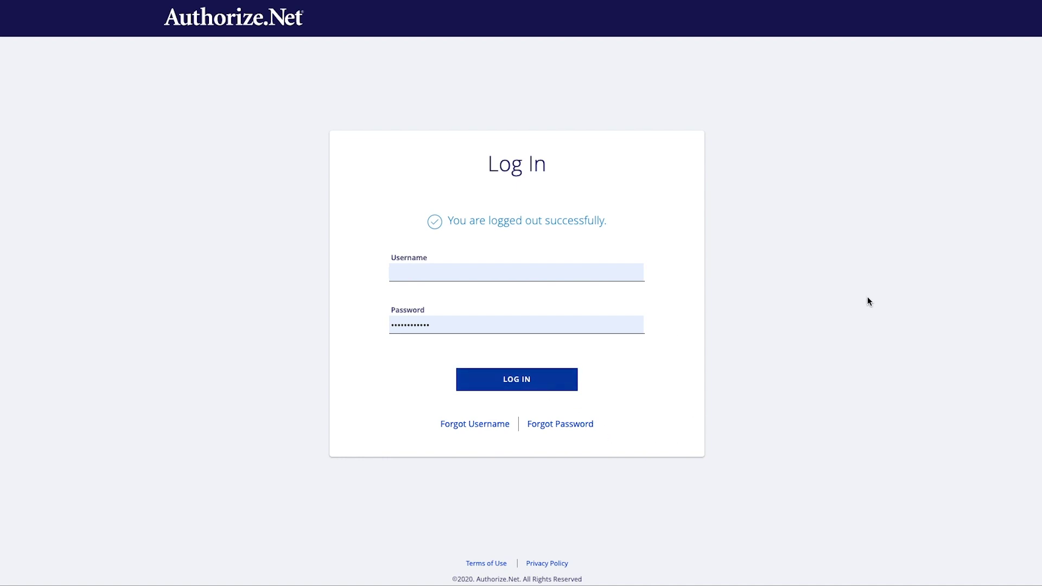
# Step: Log in and open User Administration under the Account tab to see the three users and roles
pyautogui.click(519, 380)
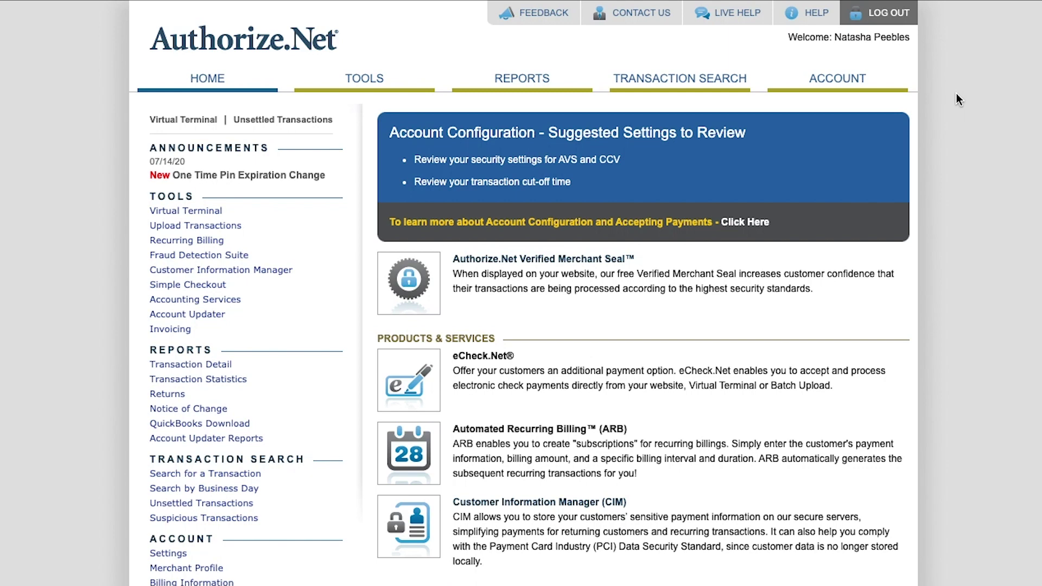
pyautogui.click(199, 255)
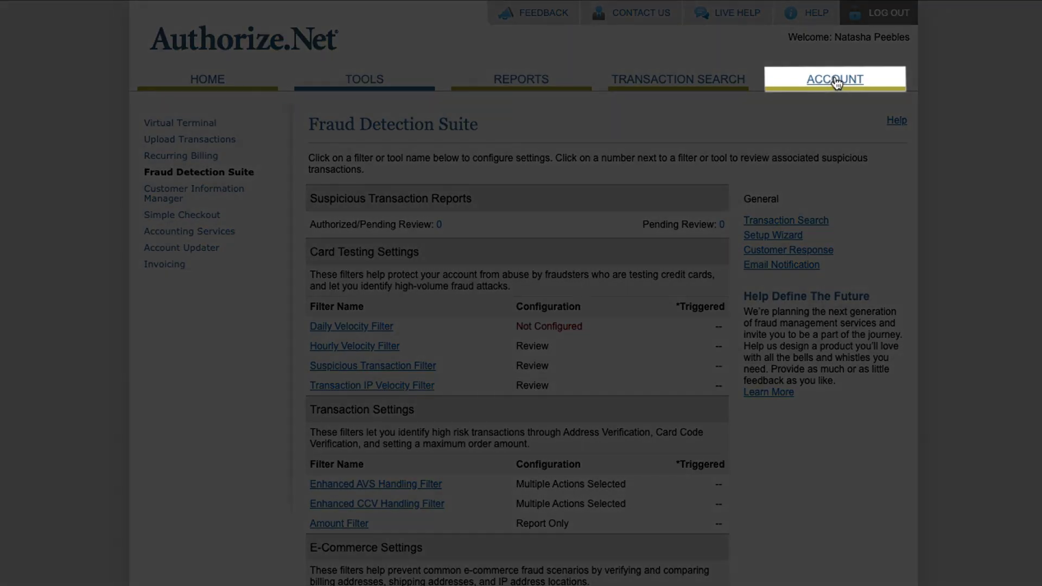
pyautogui.click(837, 83)
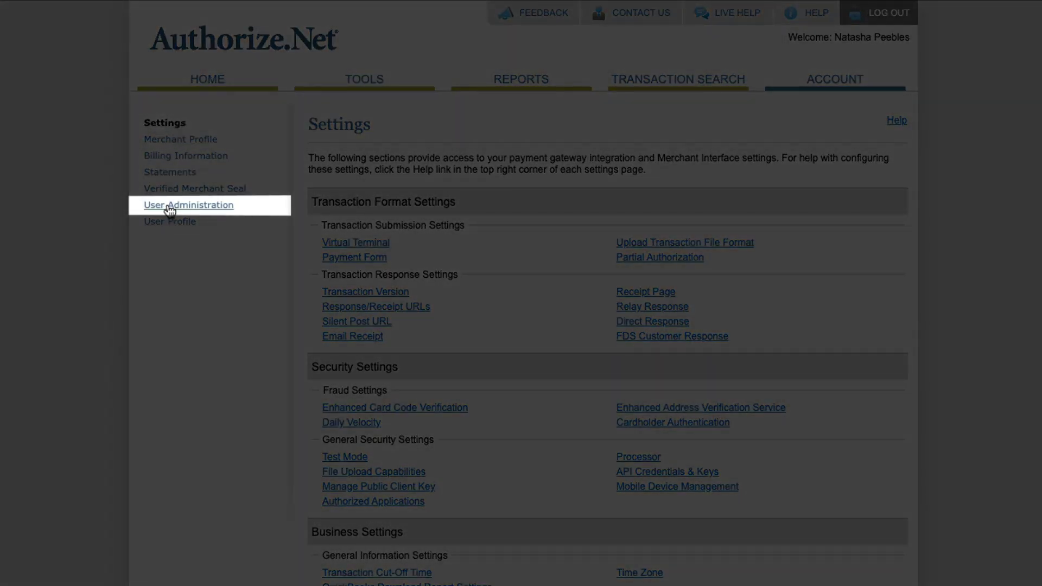
pyautogui.click(170, 206)
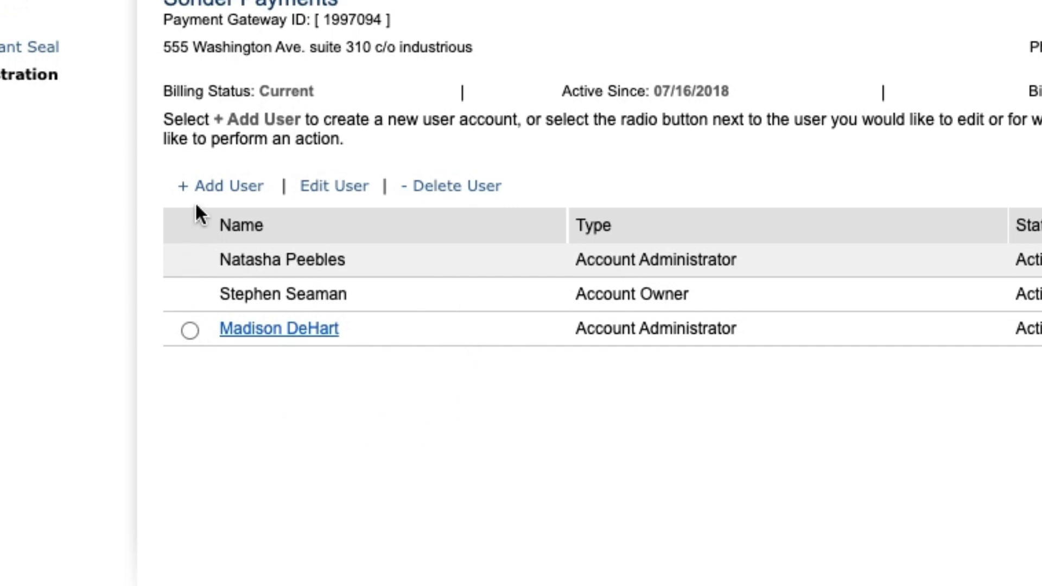
# Step: Start a new user and view the User Role list without choosing a role, then return home
pyautogui.click(206, 187)
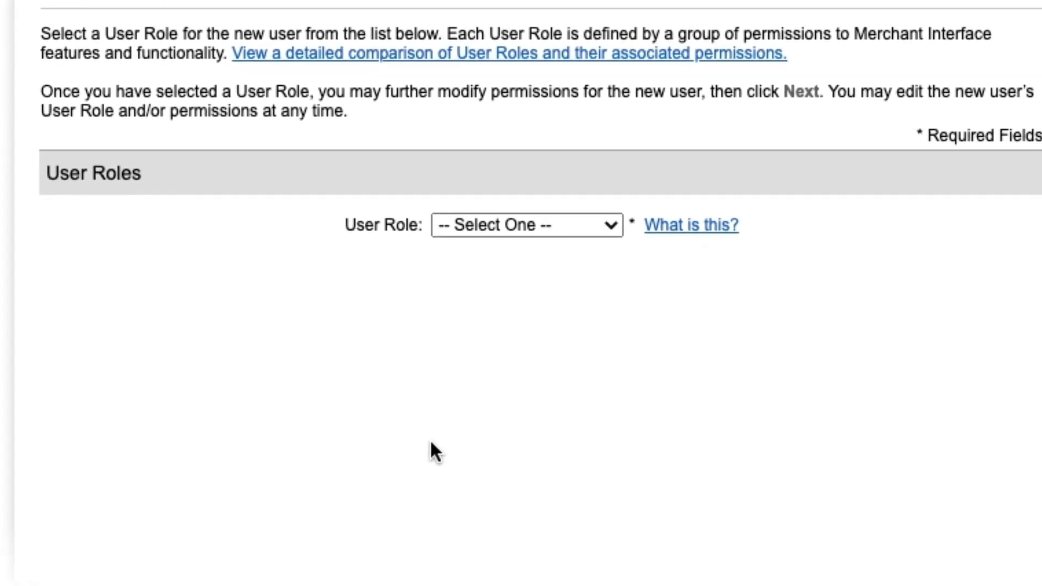
pyautogui.click(501, 233)
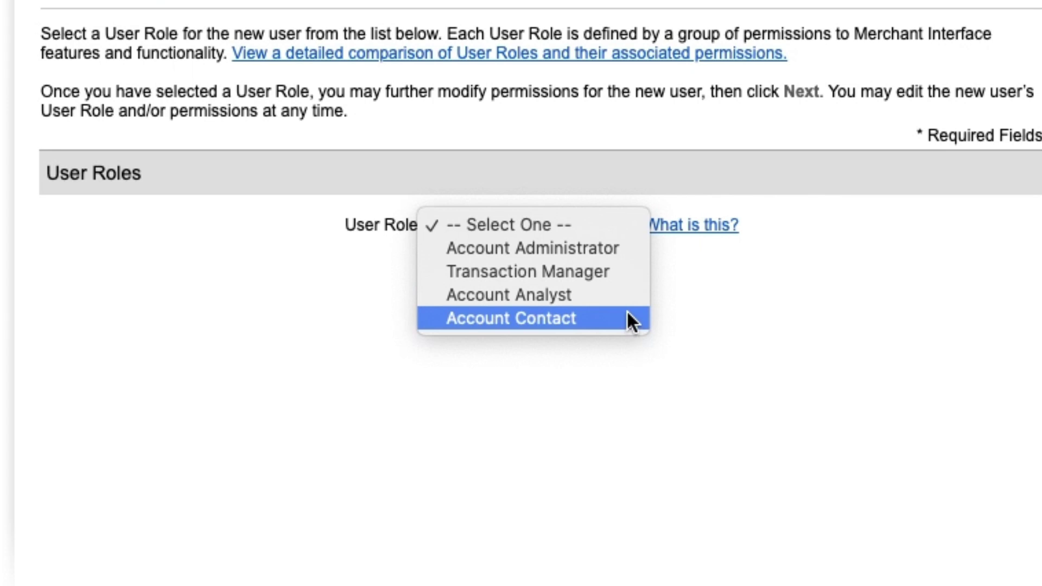
pyautogui.click(639, 393)
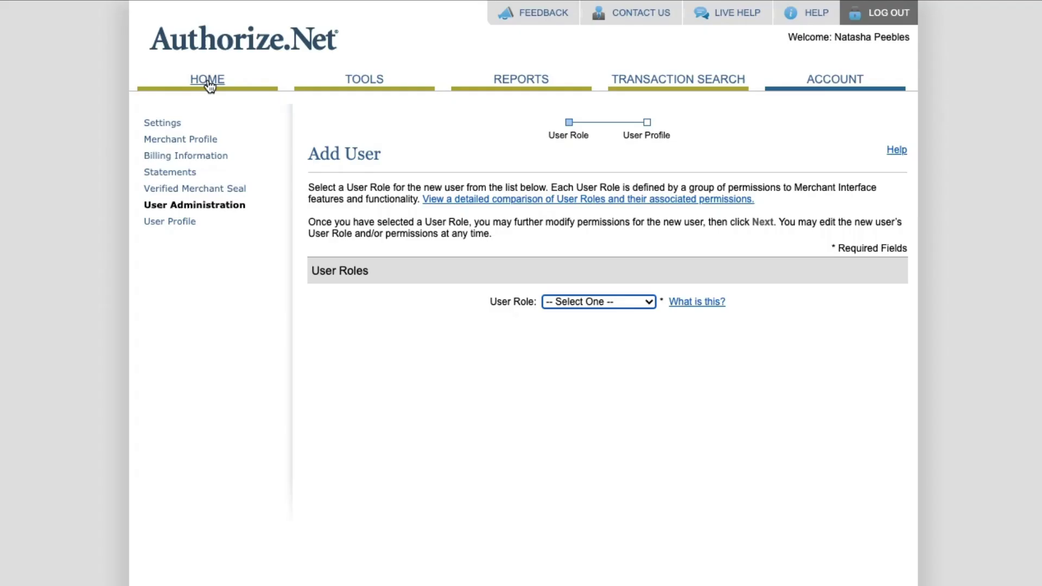
pyautogui.click(208, 81)
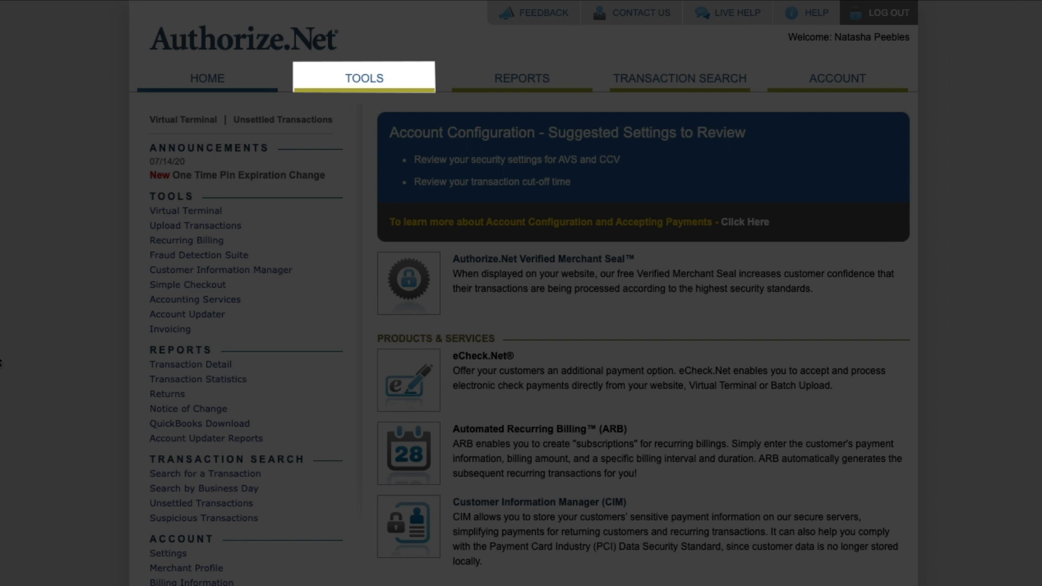
# Step: Open the Virtual Terminal set to Charge a Credit Card and scroll through the payment form
pyautogui.click(347, 90)
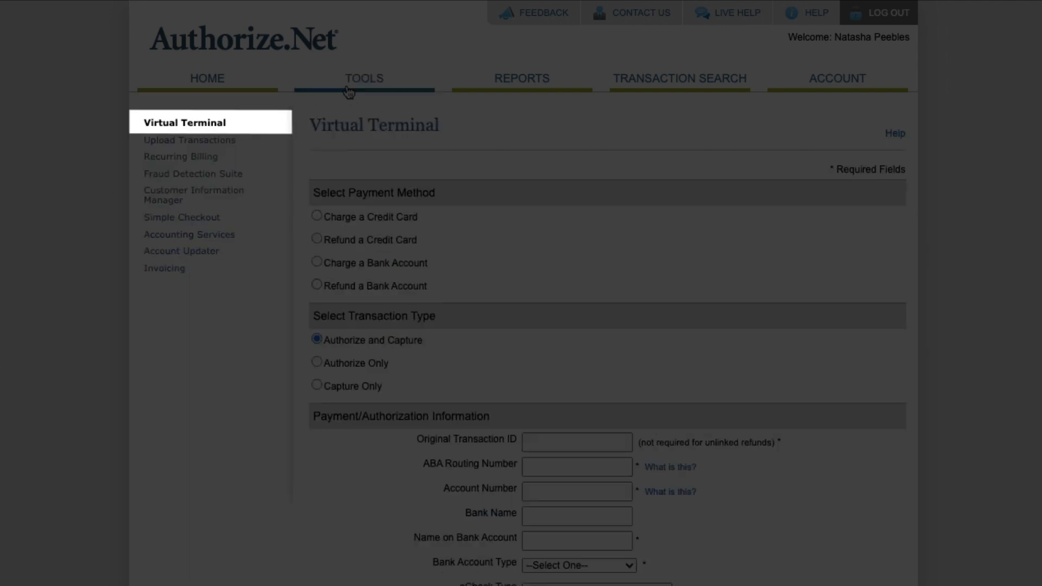
pyautogui.click(209, 125)
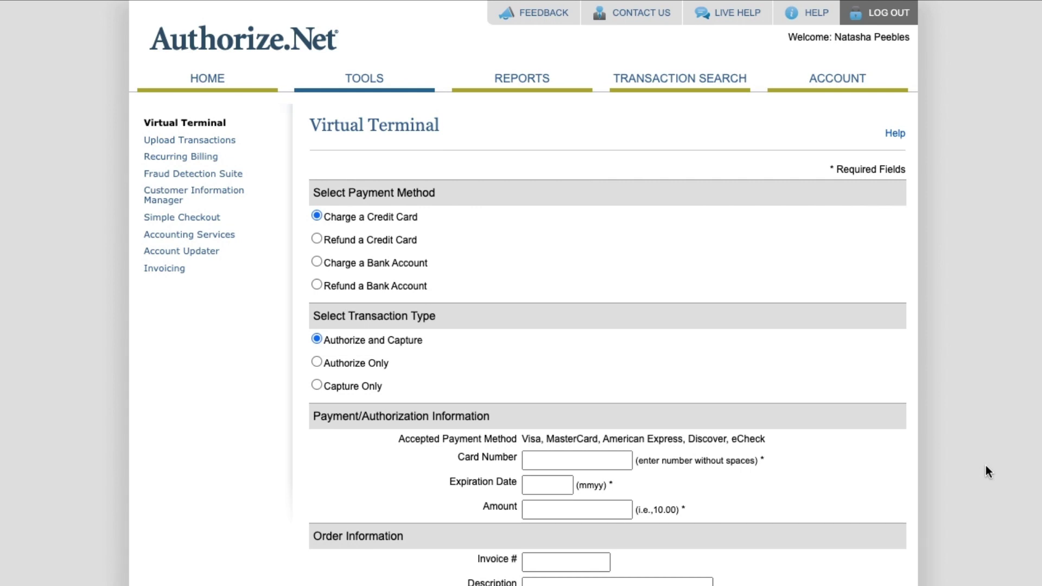
pyautogui.scroll(-3, 985, 466)
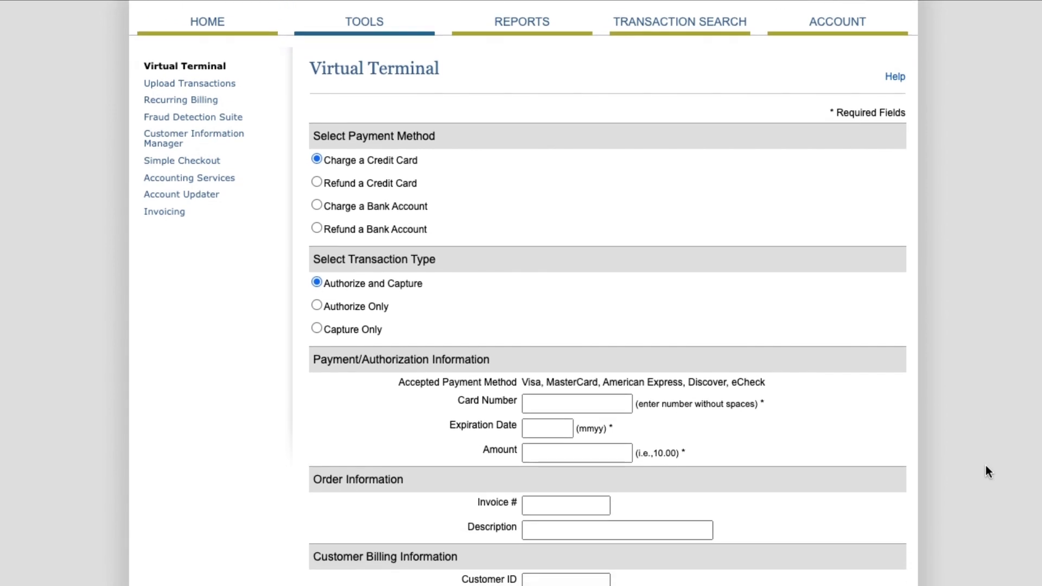
pyautogui.scroll(-3, 986, 465)
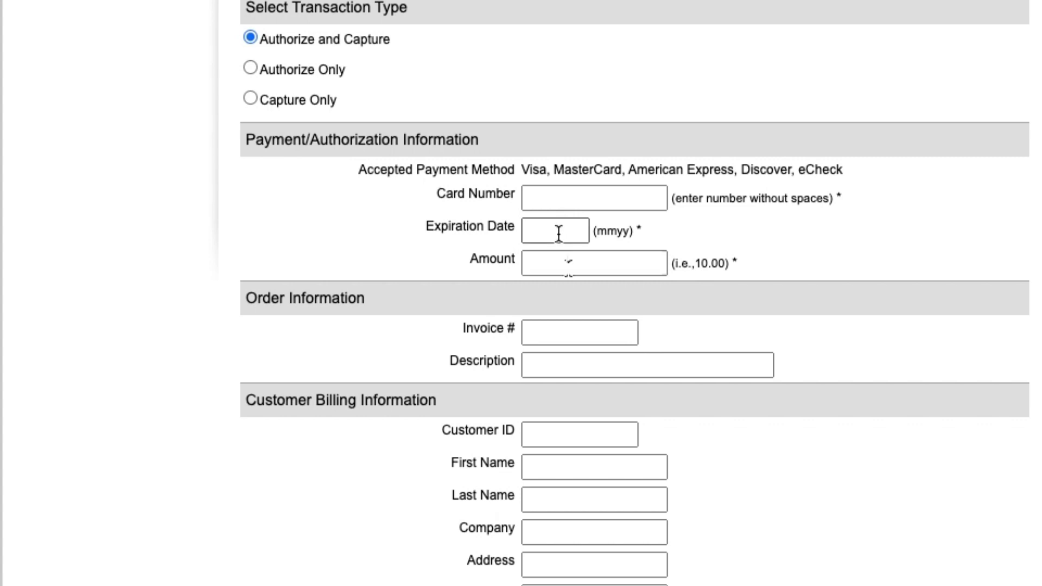
pyautogui.scroll(-3, 995, 517)
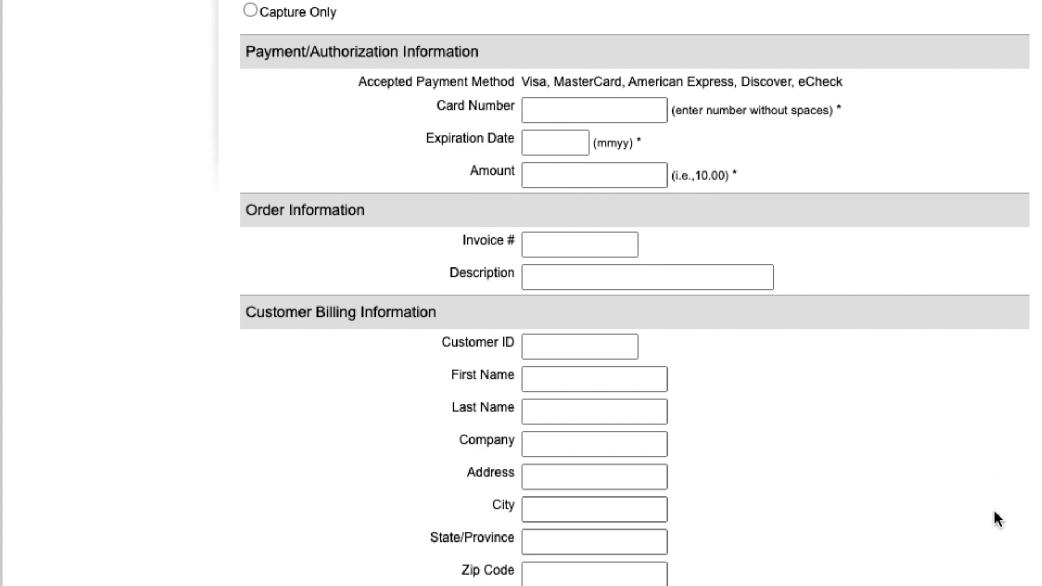
pyautogui.scroll(-1, 995, 513)
pyautogui.scroll(-7, 995, 513)
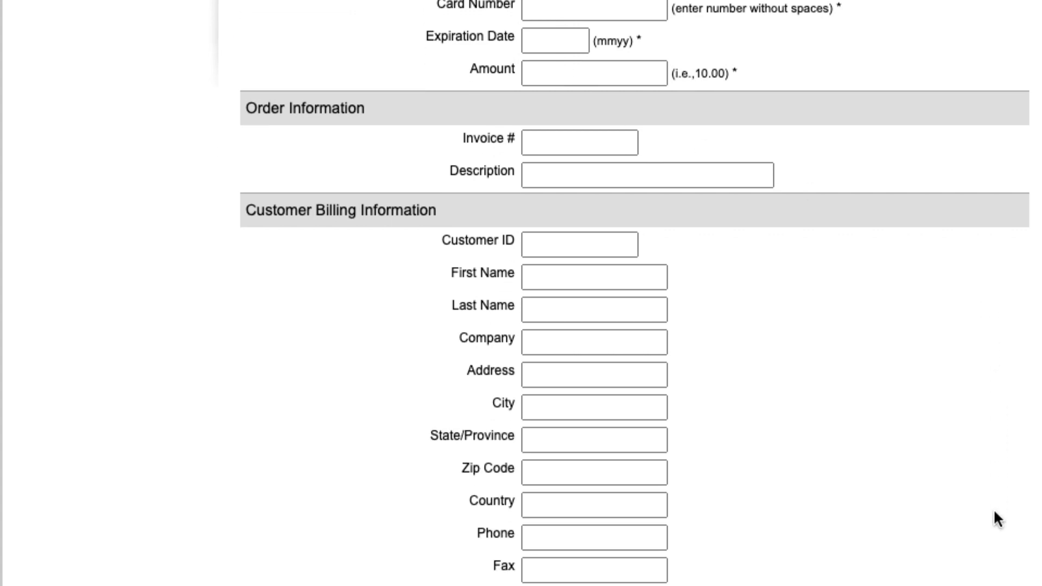
pyautogui.scroll(-9, 994, 510)
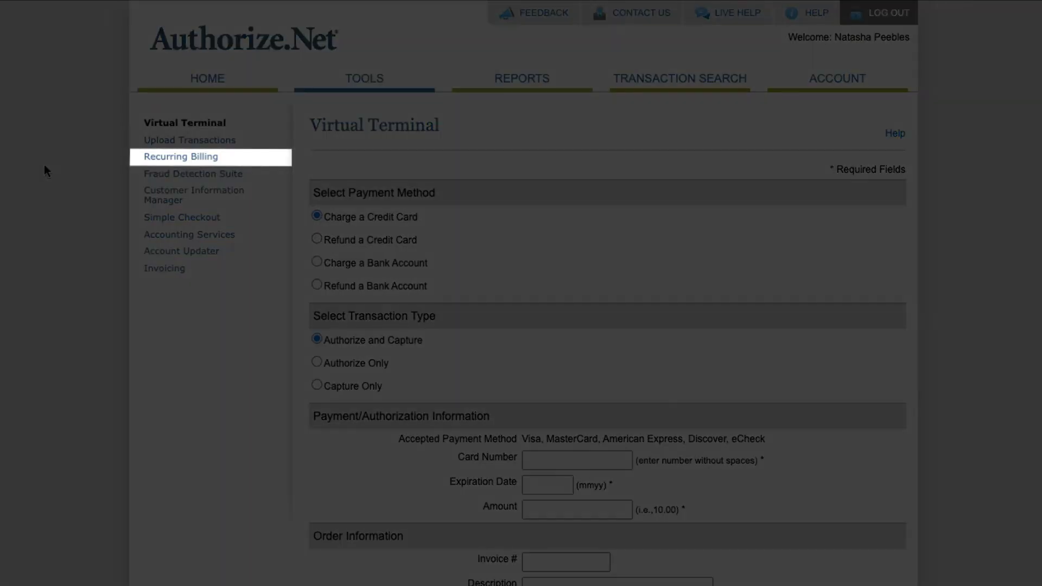
# Step: Open the Create New ARB Subscription form from the Recurring Billing dashboard
pyautogui.click(188, 161)
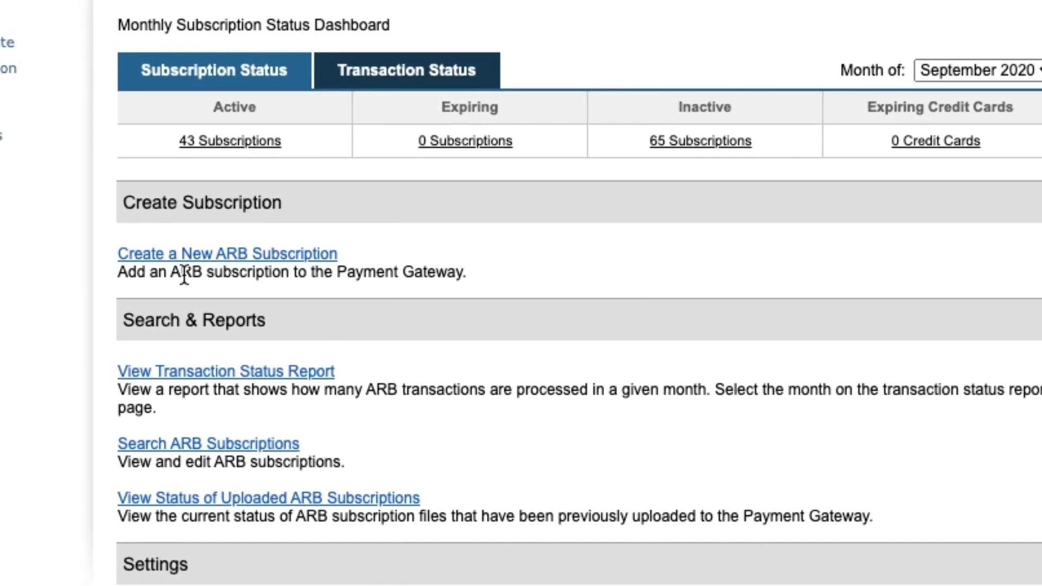
pyautogui.click(181, 260)
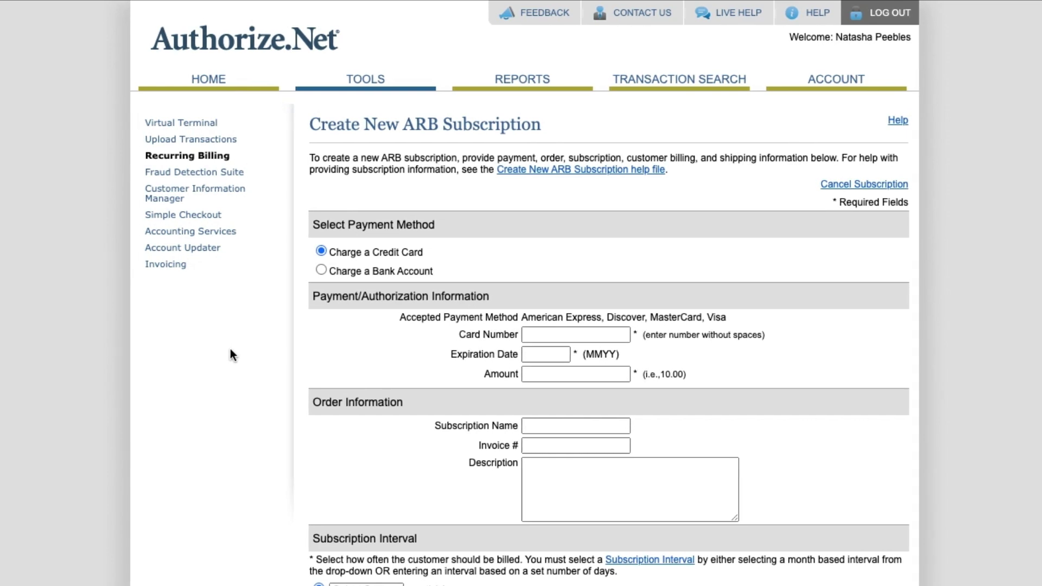
# Step: Check the billing interval options without choosing one, then select the Trial Amount field
pyautogui.scroll(-4, 532, 531)
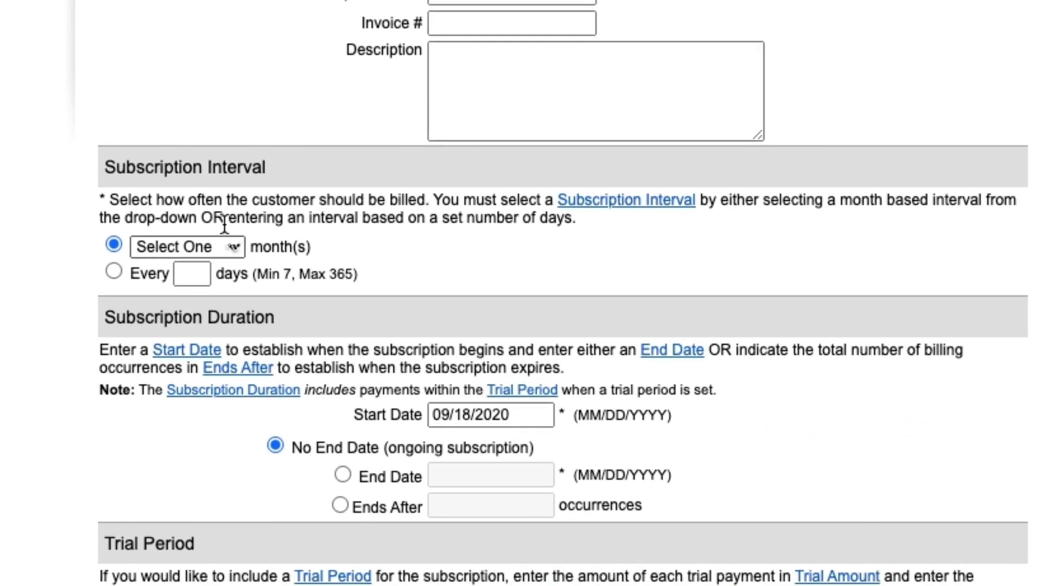
pyautogui.click(237, 286)
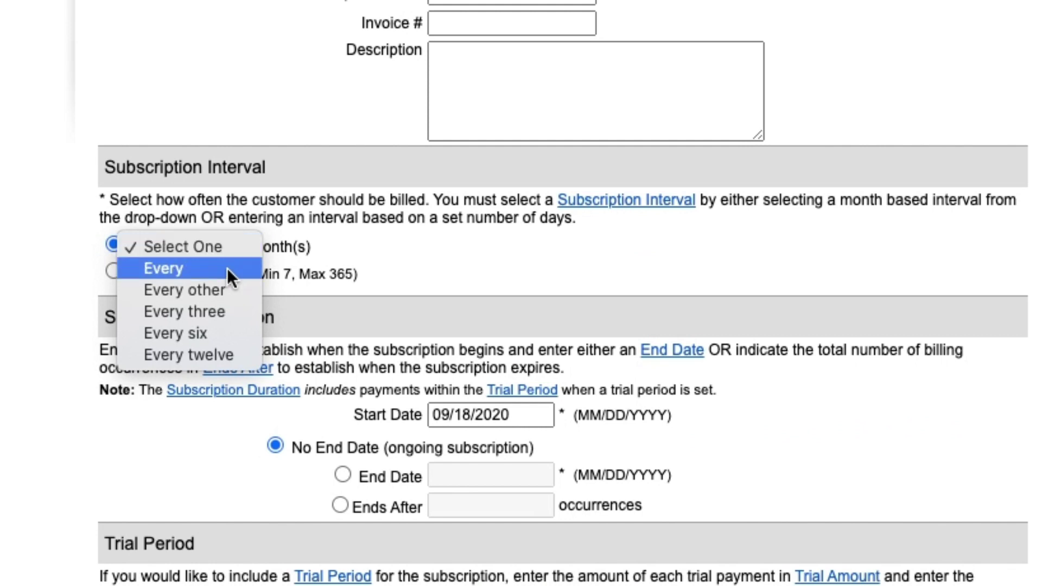
pyautogui.click(223, 190)
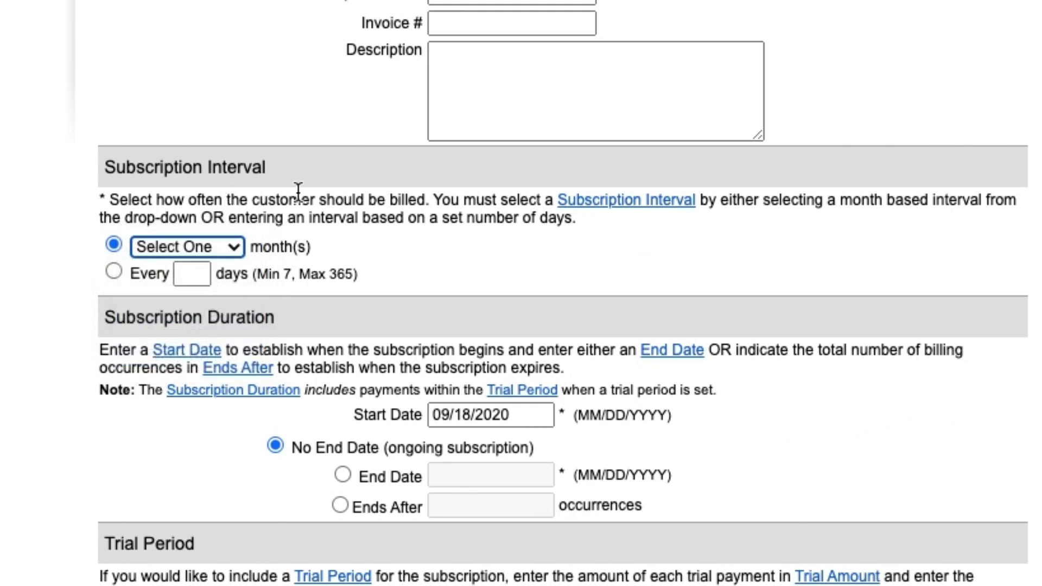
pyautogui.scroll(-4, 526, 309)
pyautogui.scroll(-2, 526, 308)
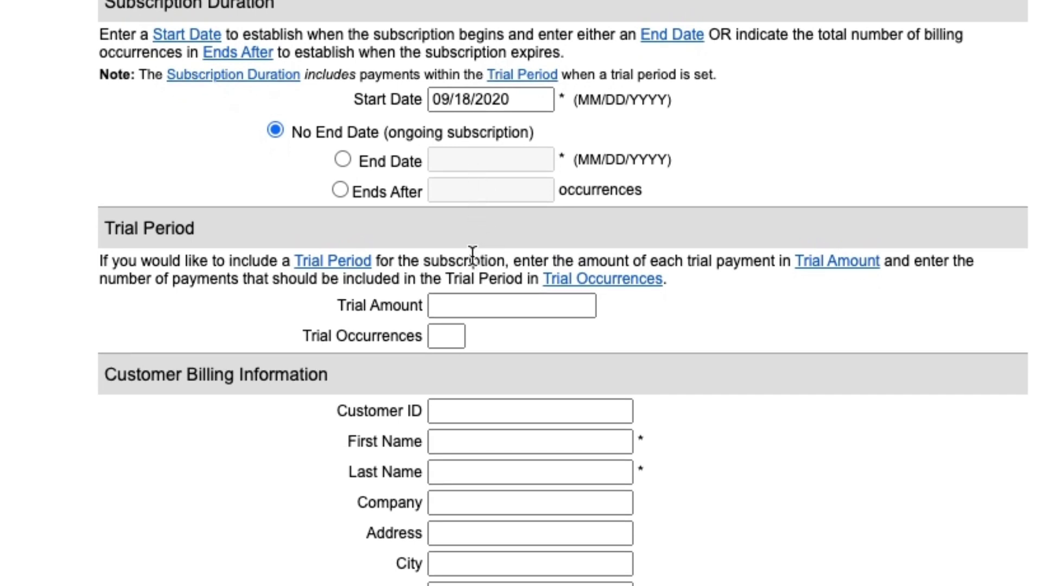
pyautogui.click(465, 305)
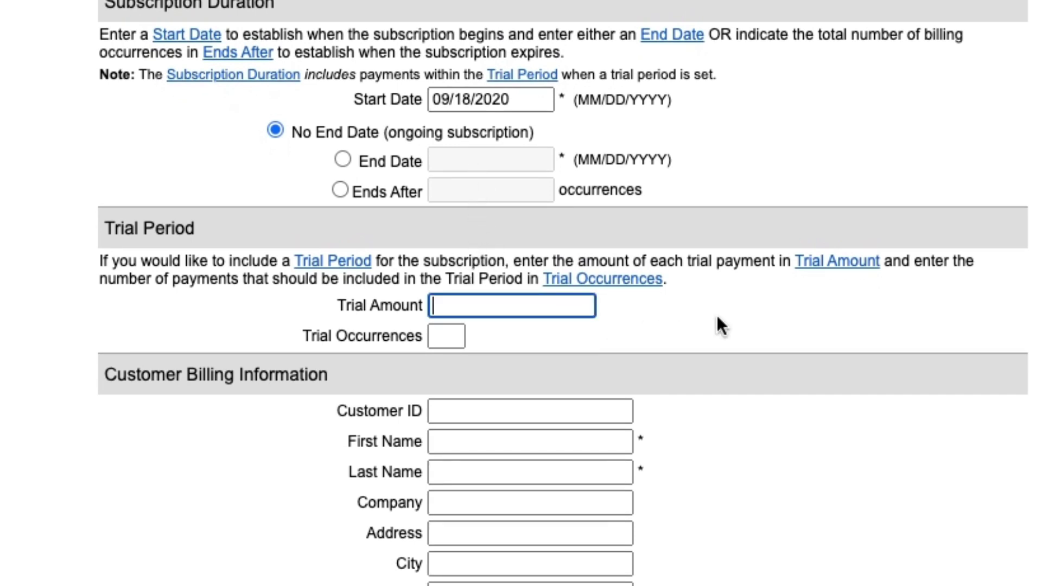
# Step: Scroll to the bottom of the ARB subscription form and submit it
pyautogui.scroll(-3, 718, 319)
pyautogui.scroll(-2, 716, 320)
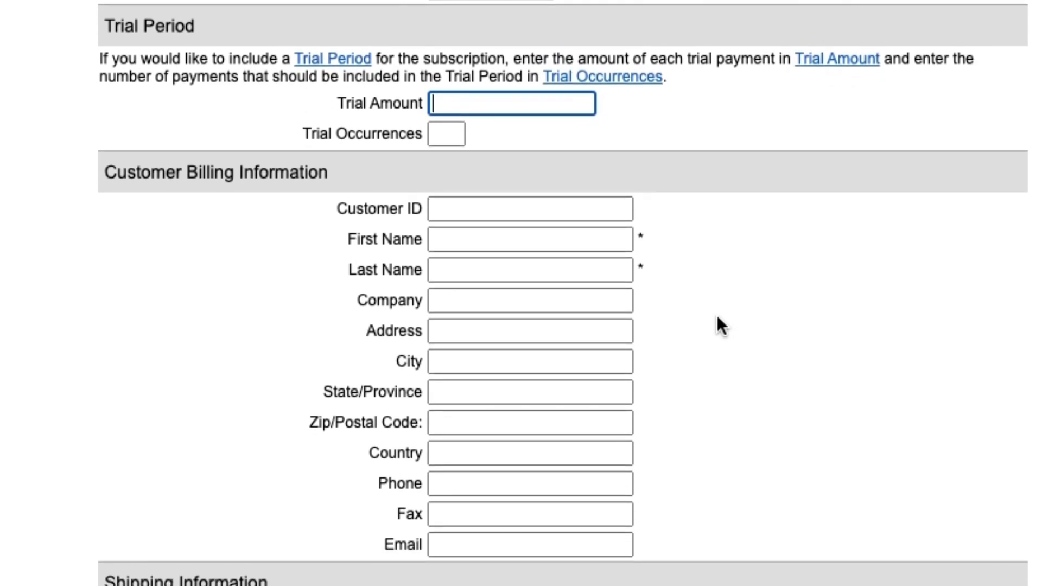
pyautogui.scroll(-3, 718, 317)
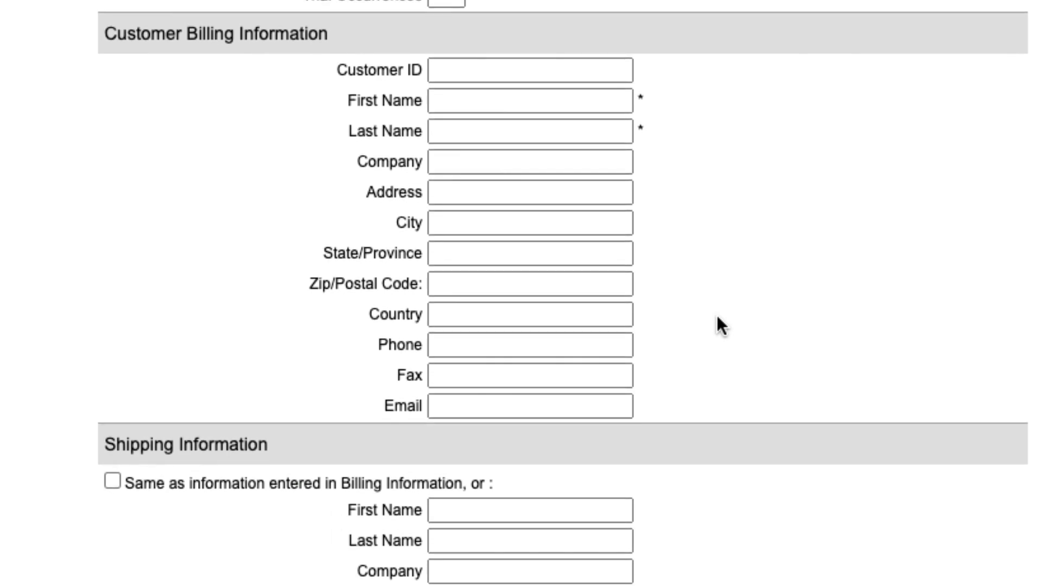
pyautogui.scroll(-5, 717, 317)
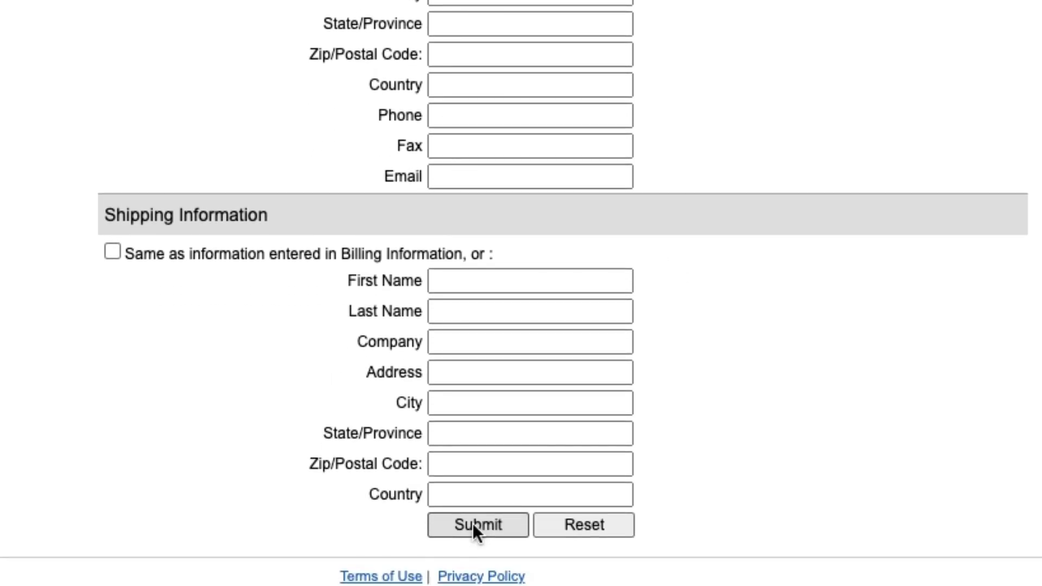
pyautogui.click(474, 523)
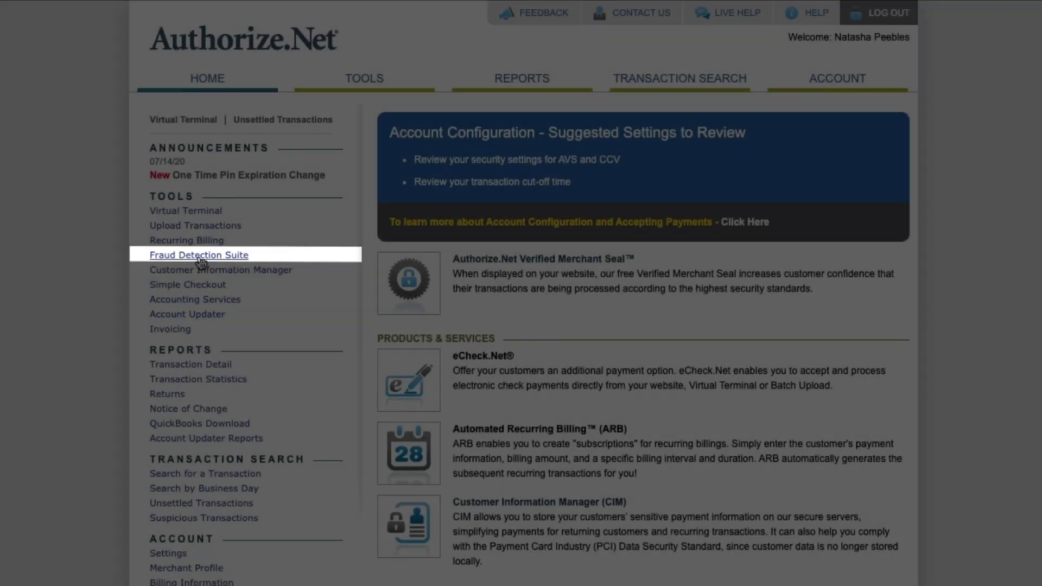
# Step: Open the Fraud Detection Suite and scroll through its list of filters
pyautogui.click(200, 259)
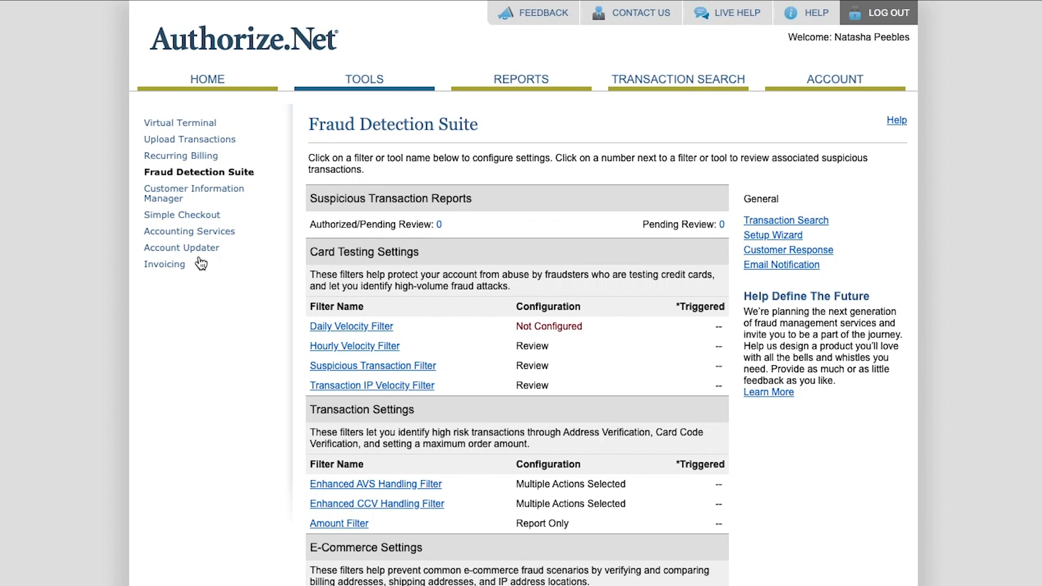
pyautogui.scroll(-2, 250, 385)
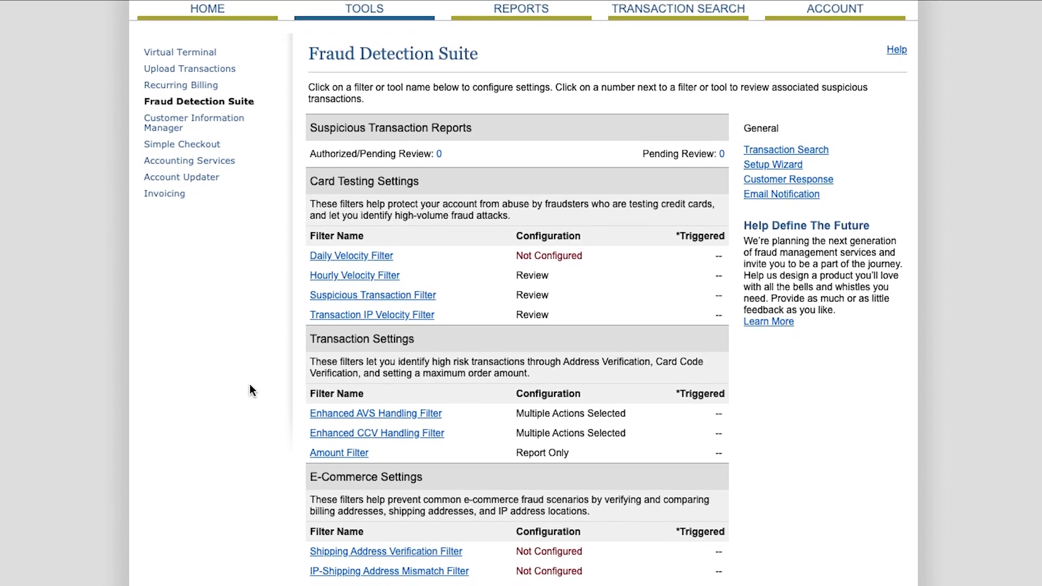
pyautogui.scroll(2, 250, 385)
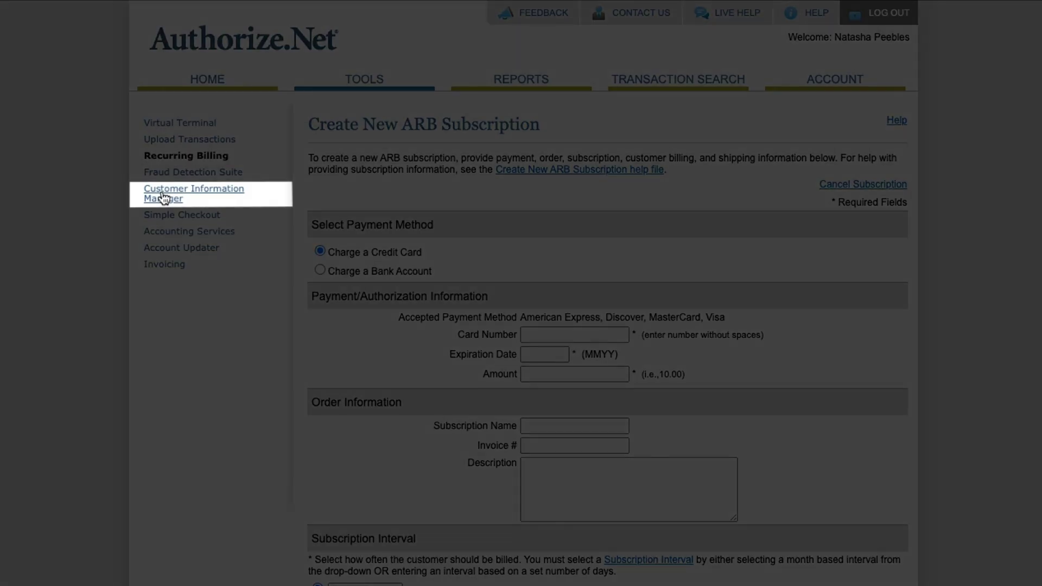
# Step: Open a blank Customer Profile form in the Customer Information Manager and scroll through it
pyautogui.click(163, 196)
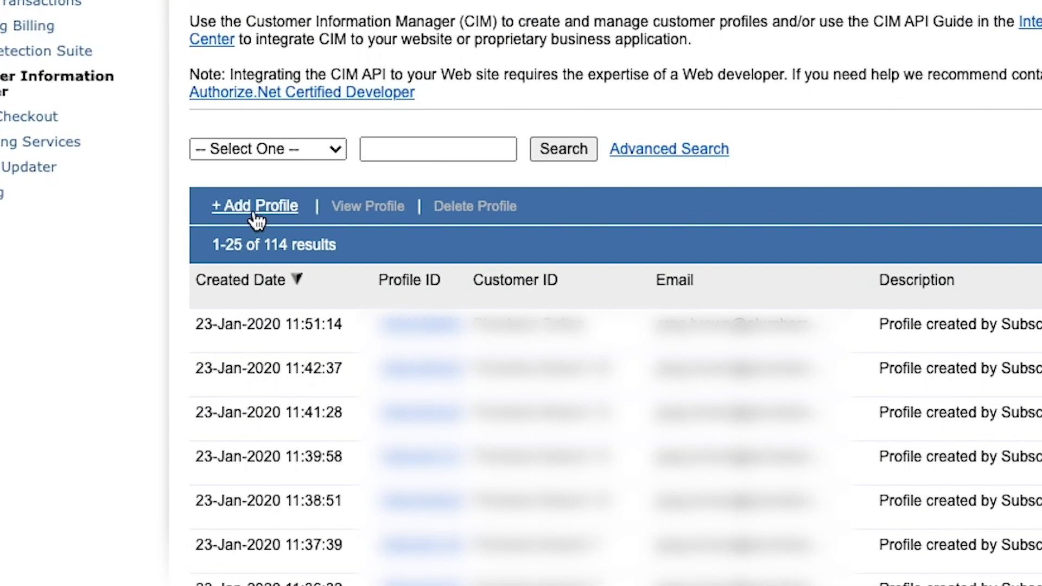
pyautogui.click(255, 209)
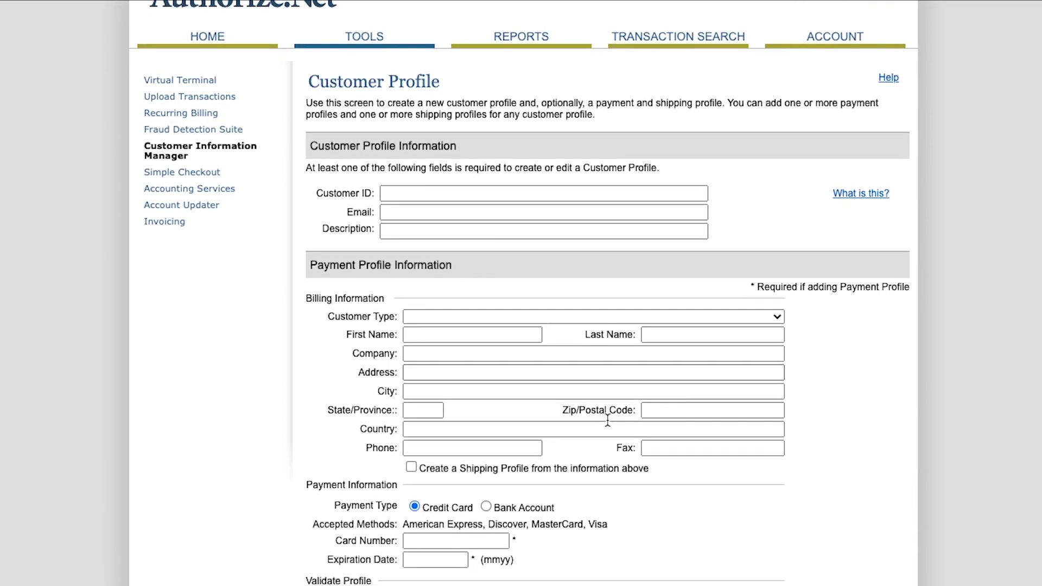
pyautogui.scroll(-3, 608, 421)
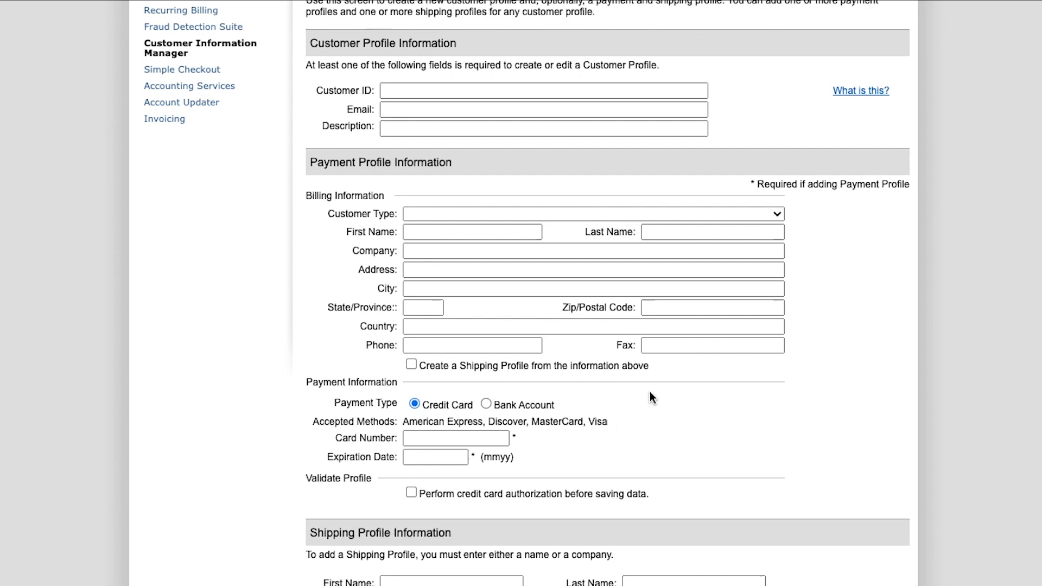
pyautogui.scroll(-5, 598, 401)
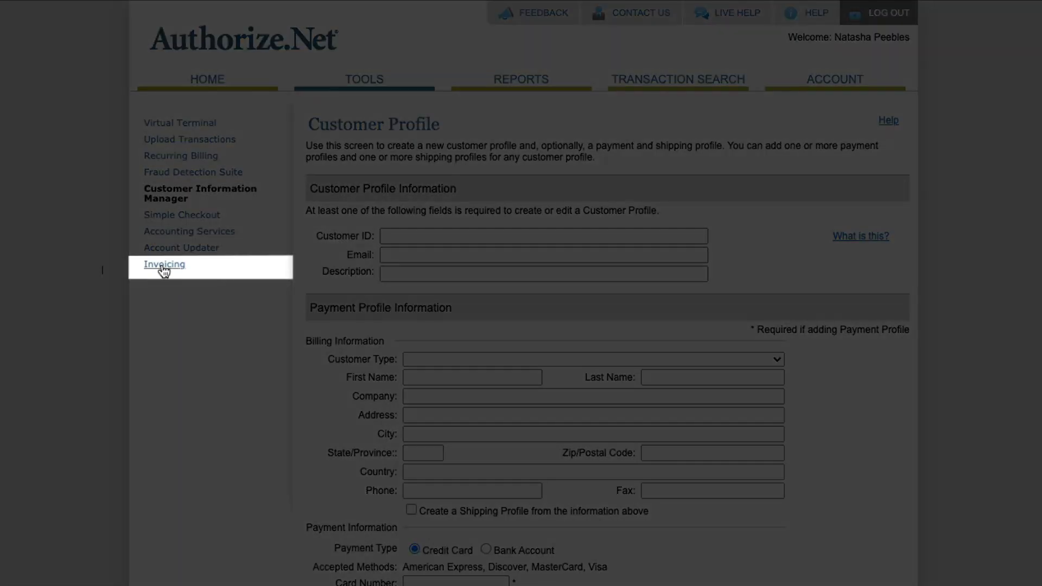
pyautogui.click(172, 266)
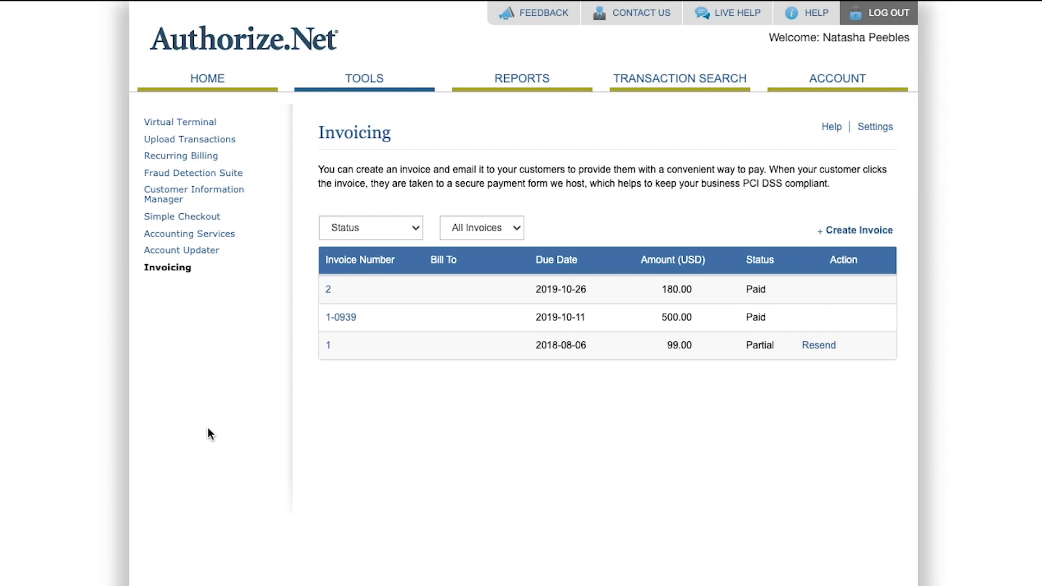
# Step: Open a new Create Invoice form, prefilled as invoice 3 due 2020-09-18
pyautogui.click(844, 232)
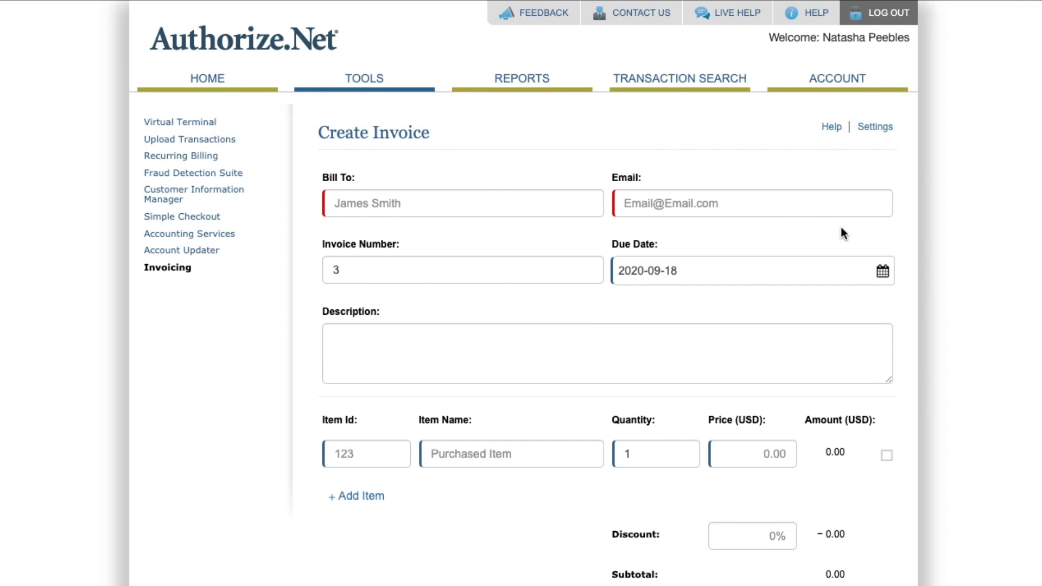
# Step: Move through the invoice's Bill To, e-mail and Description fields
pyautogui.click(405, 202)
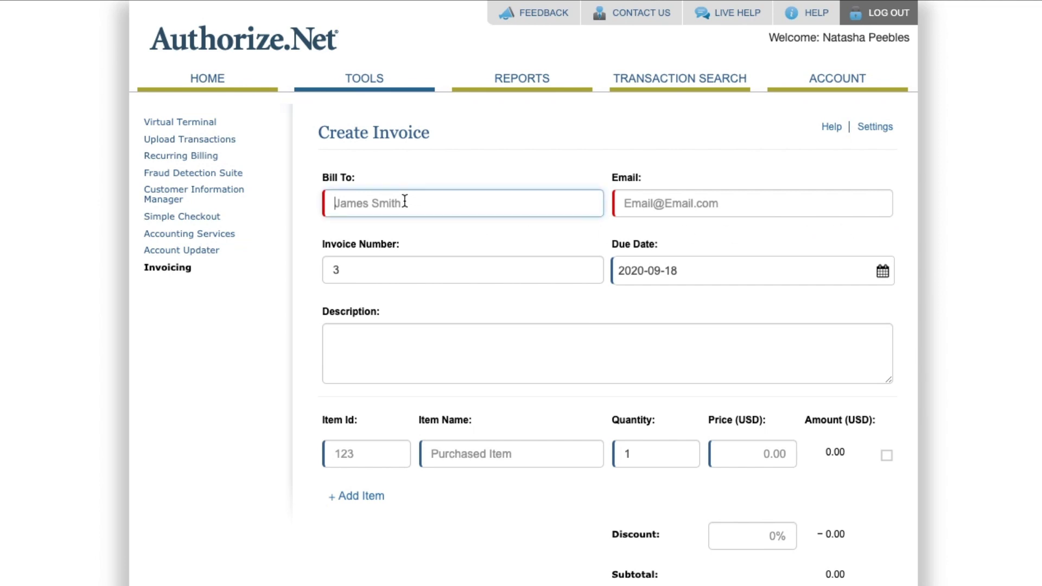
pyautogui.press('Tab')
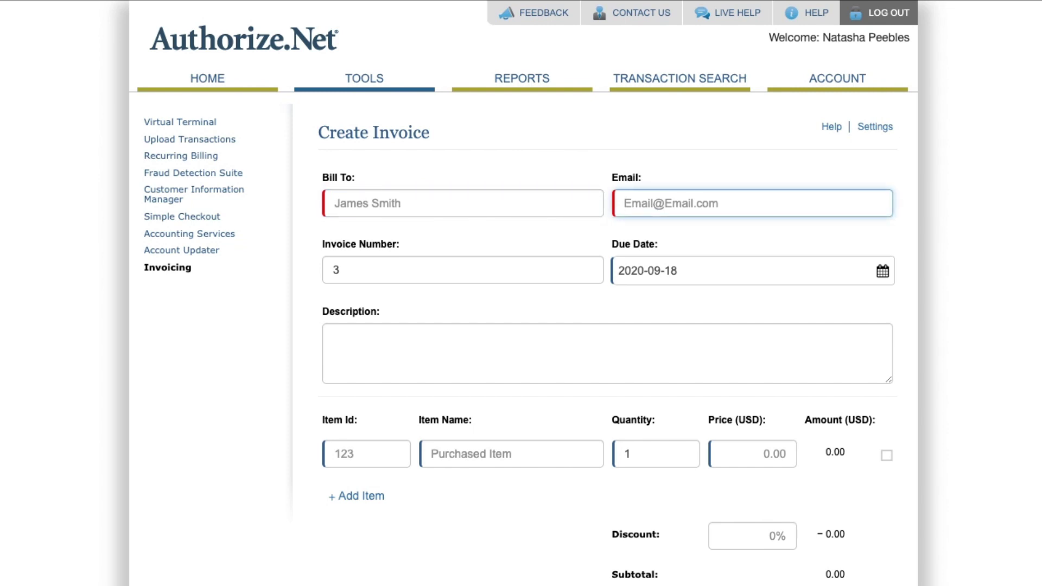
pyautogui.click(352, 365)
pyautogui.scroll(-3, 353, 366)
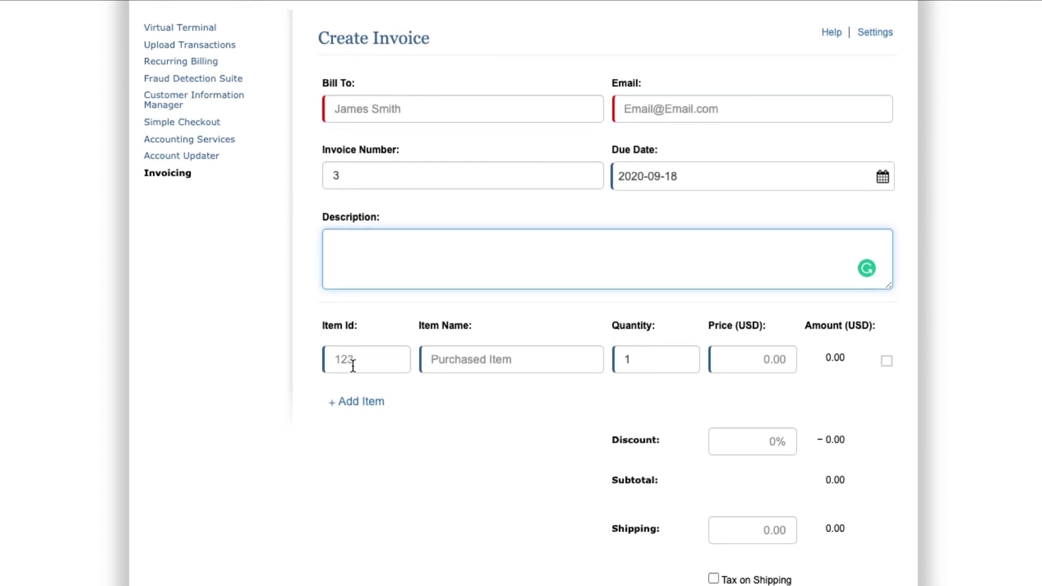
pyautogui.scroll(-3, 515, 506)
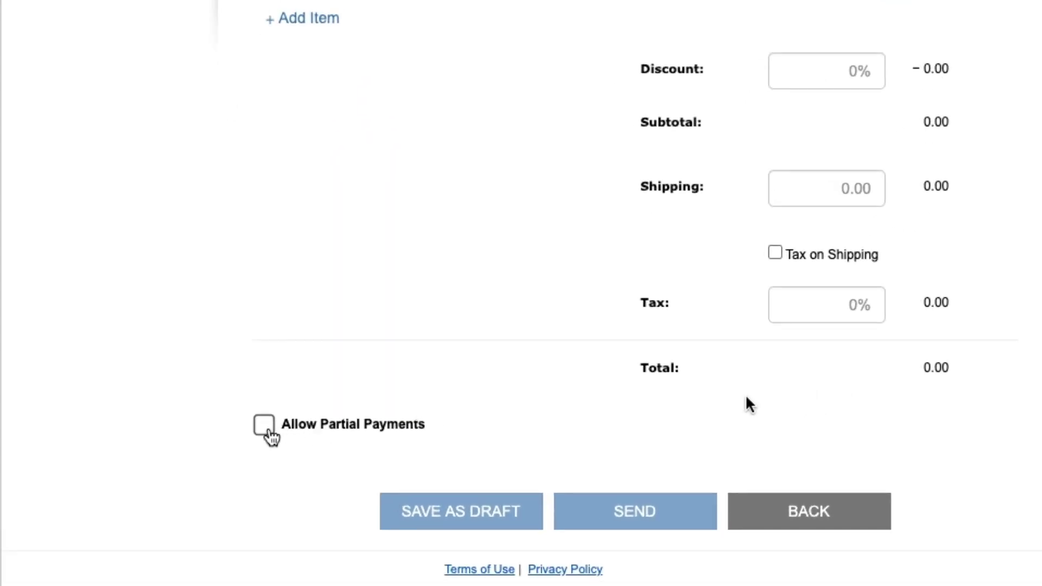
# Step: Enable Allow Partial Payments on the invoice and select the Minimum Payment field
pyautogui.click(265, 426)
pyautogui.scroll(-3, 268, 435)
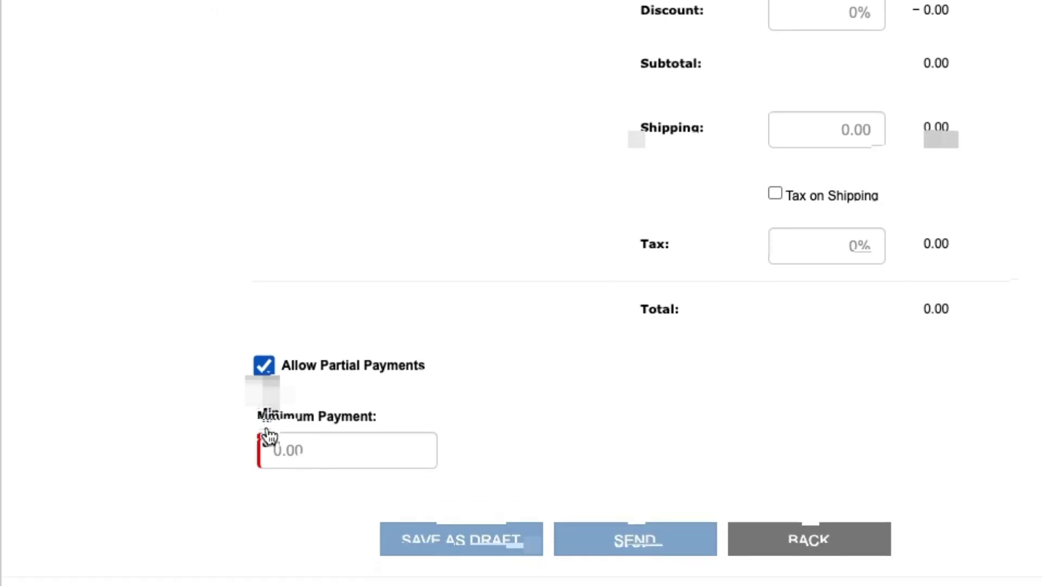
pyautogui.click(306, 418)
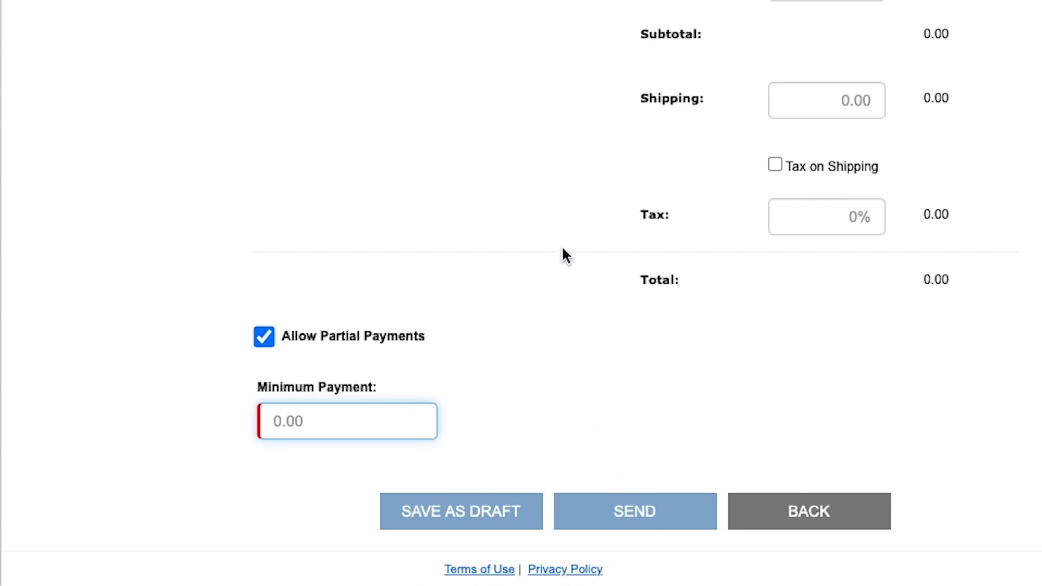
pyautogui.scroll(5, 564, 251)
pyautogui.scroll(5, 19, 9)
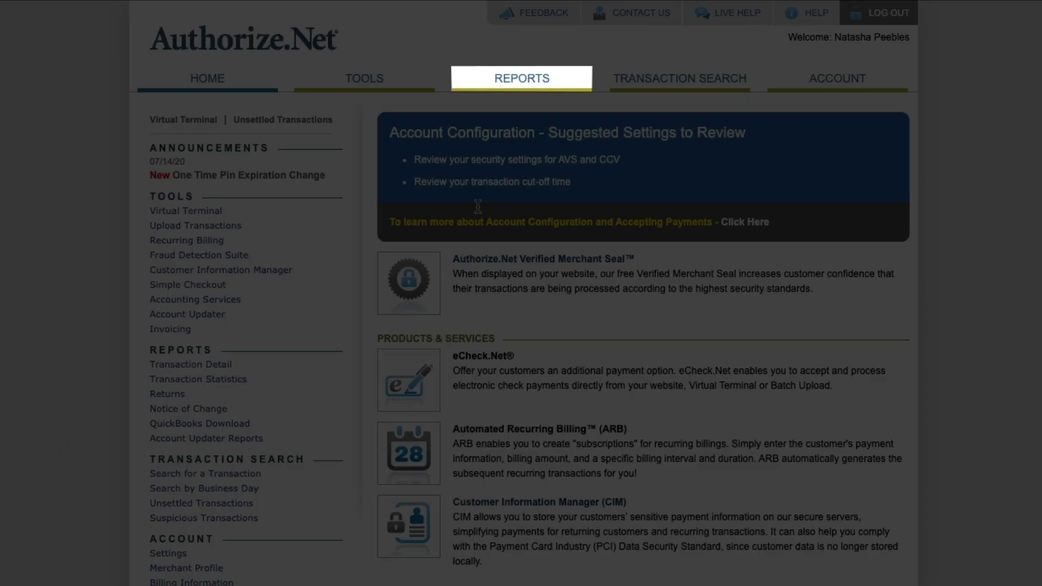
pyautogui.click(522, 81)
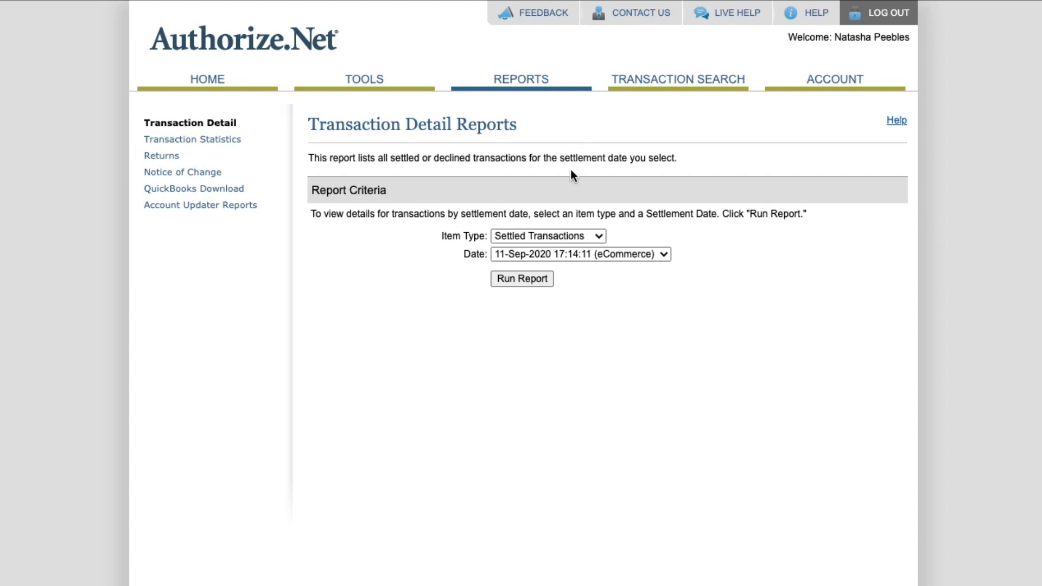
# Step: Run the Settled Transactions report for 02-Sep-2020 17:19:36, showing one USD 29.99 transaction
pyautogui.click(553, 236)
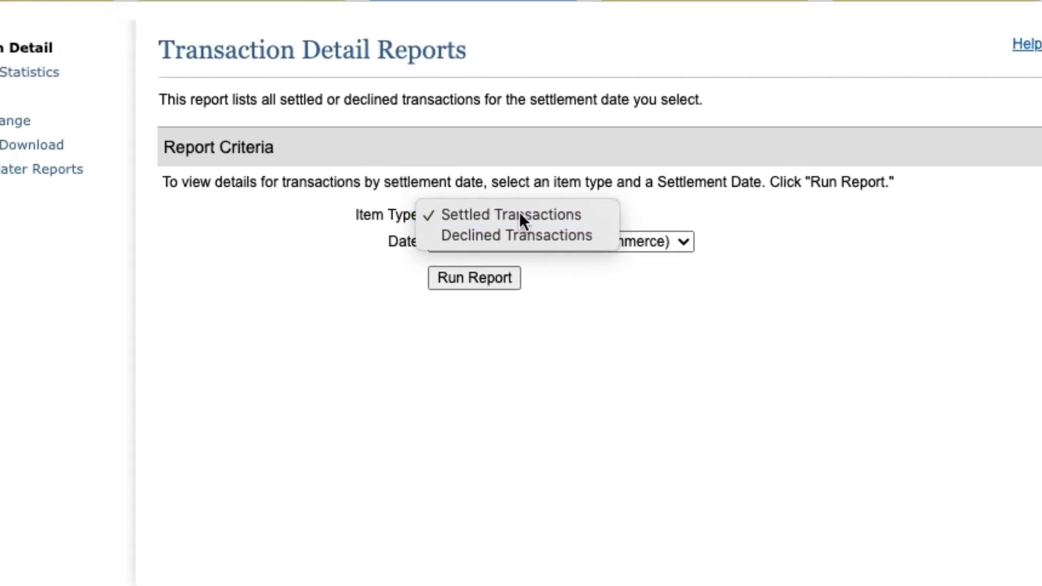
pyautogui.click(553, 237)
pyautogui.click(554, 255)
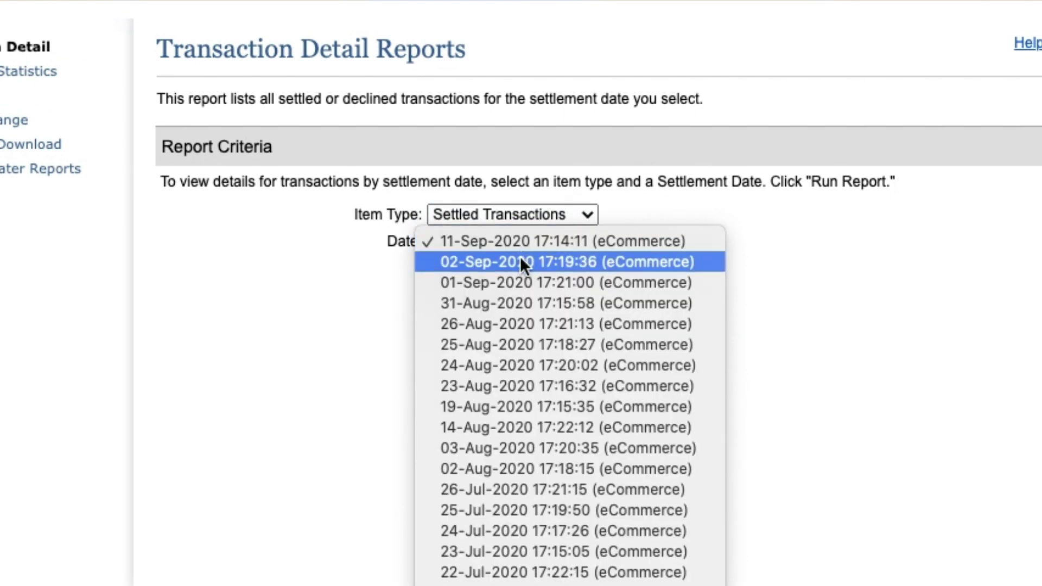
pyautogui.click(520, 257)
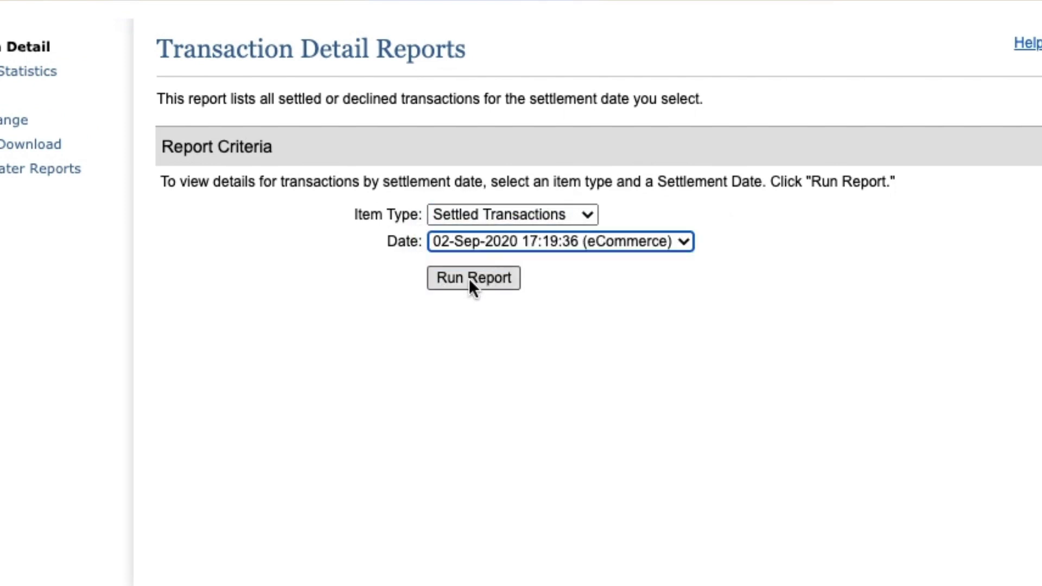
pyautogui.click(465, 217)
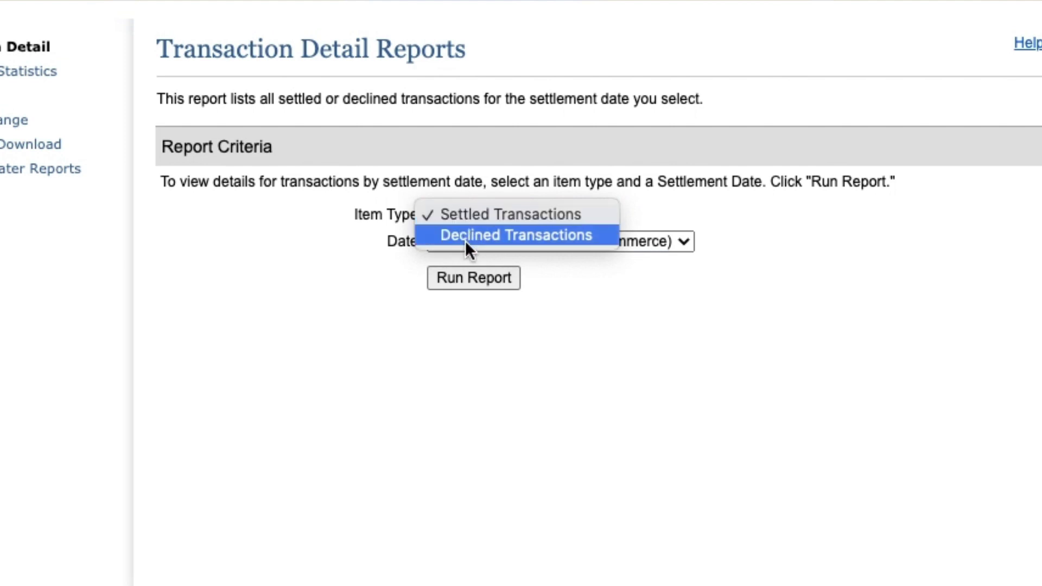
pyautogui.click(464, 217)
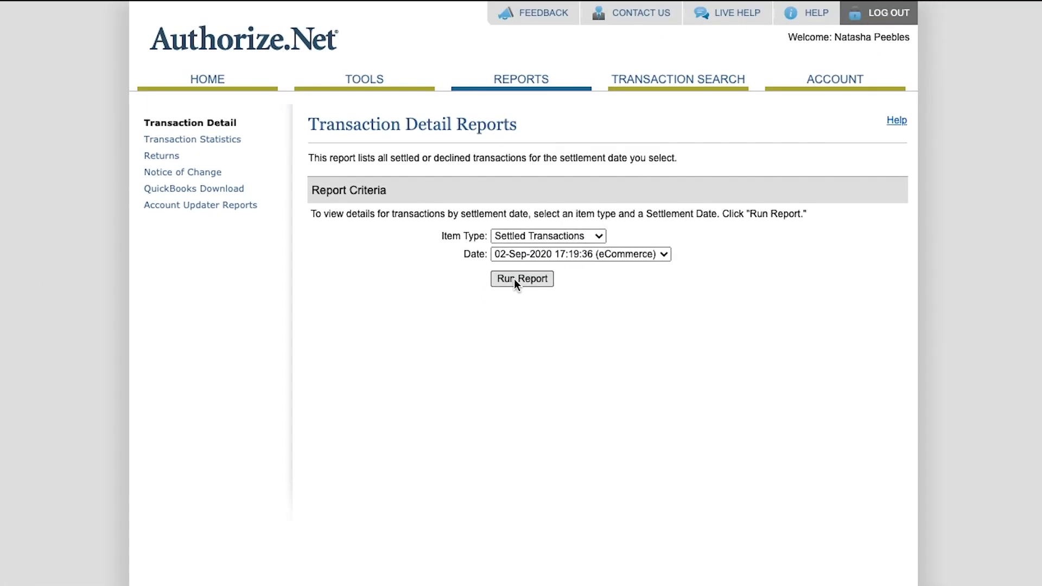
pyautogui.click(464, 278)
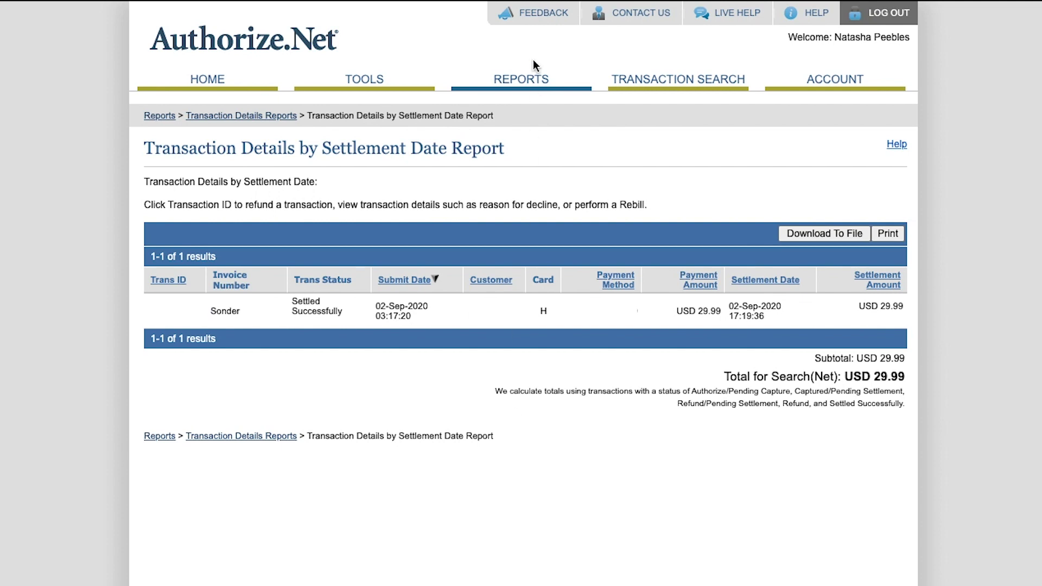
pyautogui.click(525, 80)
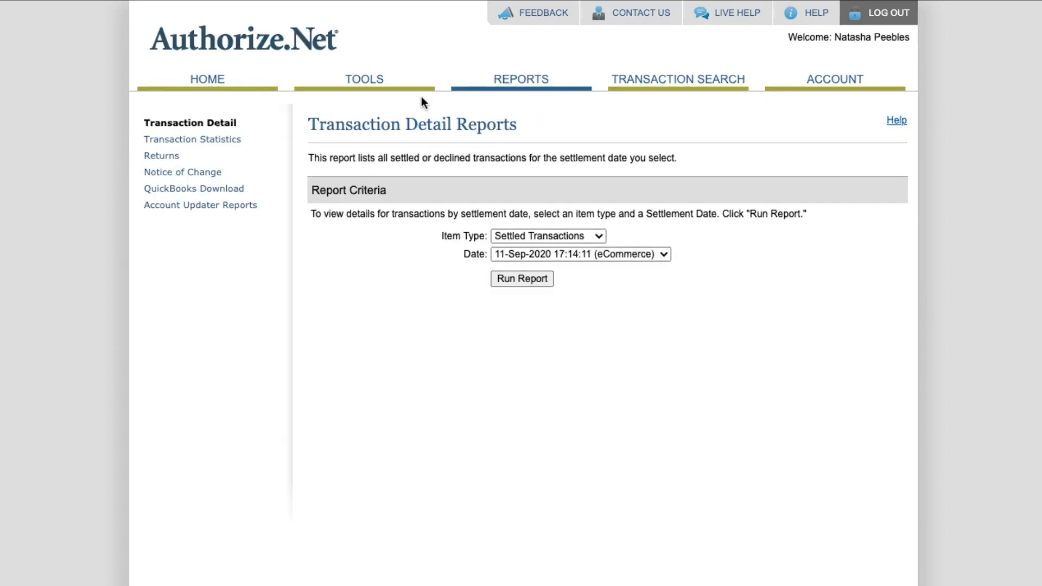
# Step: Run the Settled Returns report ending 19-Aug-2020, then go to Transaction Search
pyautogui.click(161, 158)
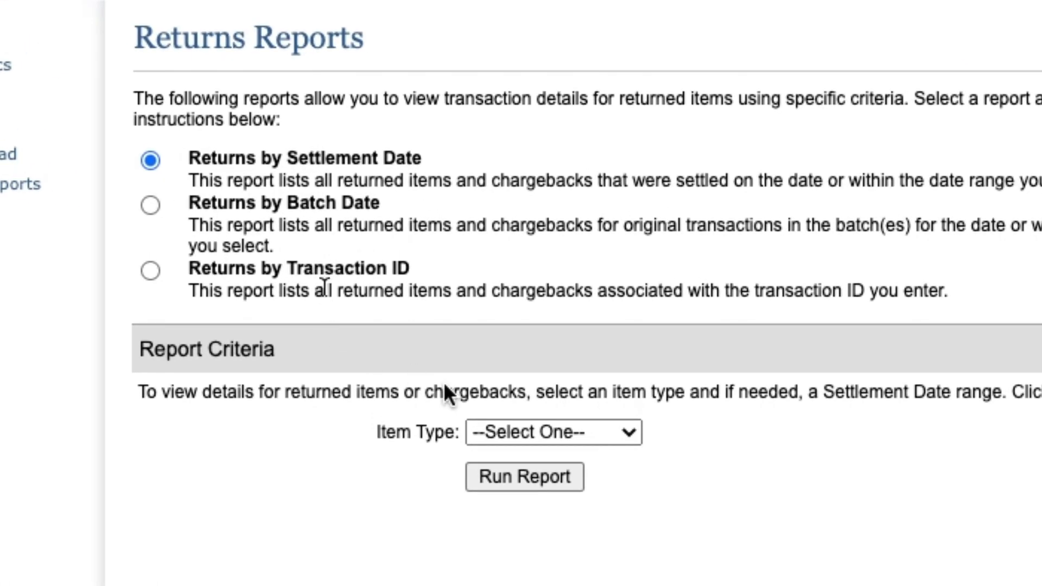
pyautogui.click(509, 354)
pyautogui.click(524, 455)
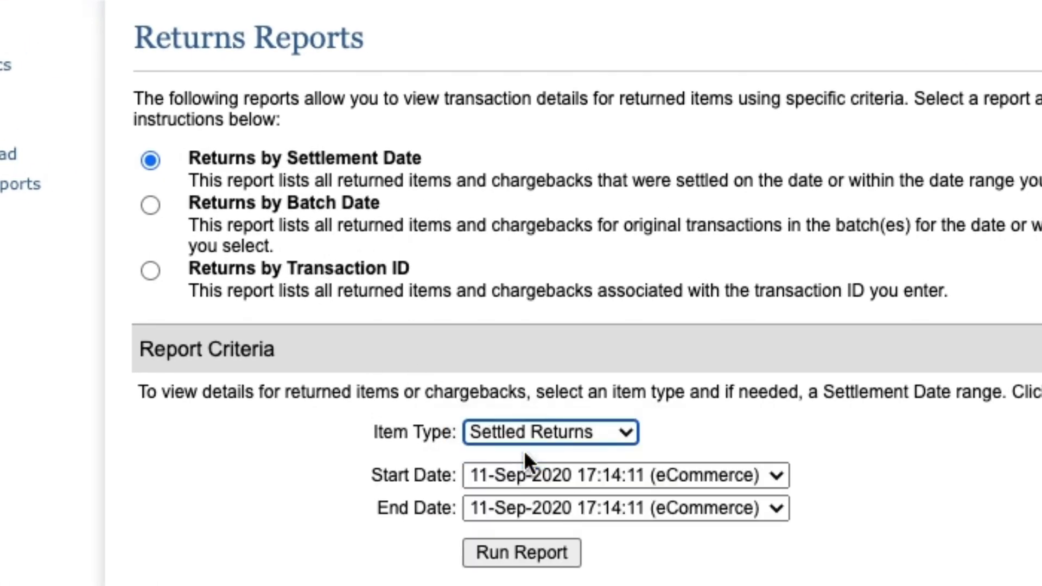
pyautogui.click(521, 505)
pyautogui.click(531, 582)
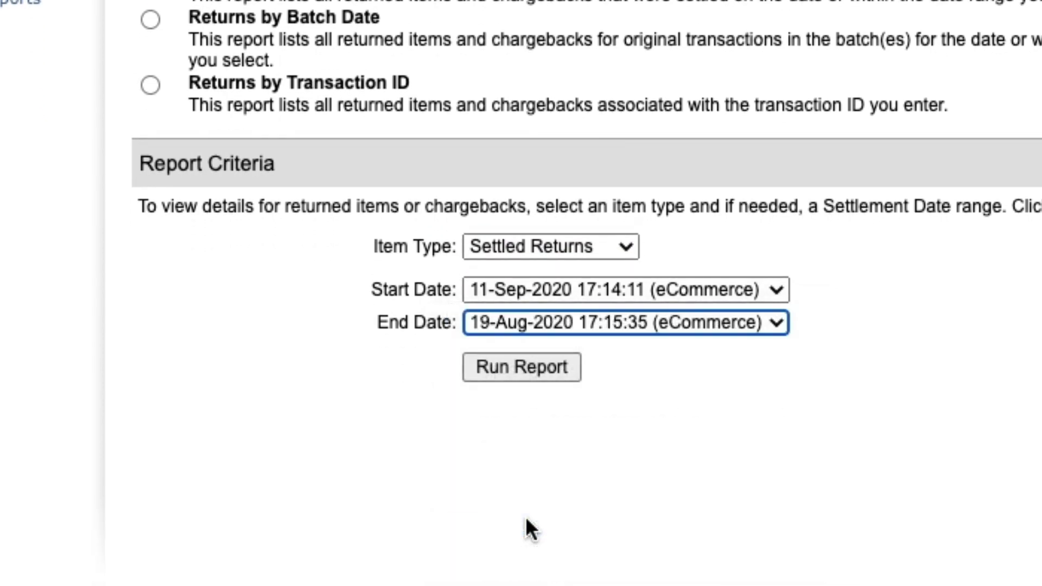
pyautogui.click(524, 408)
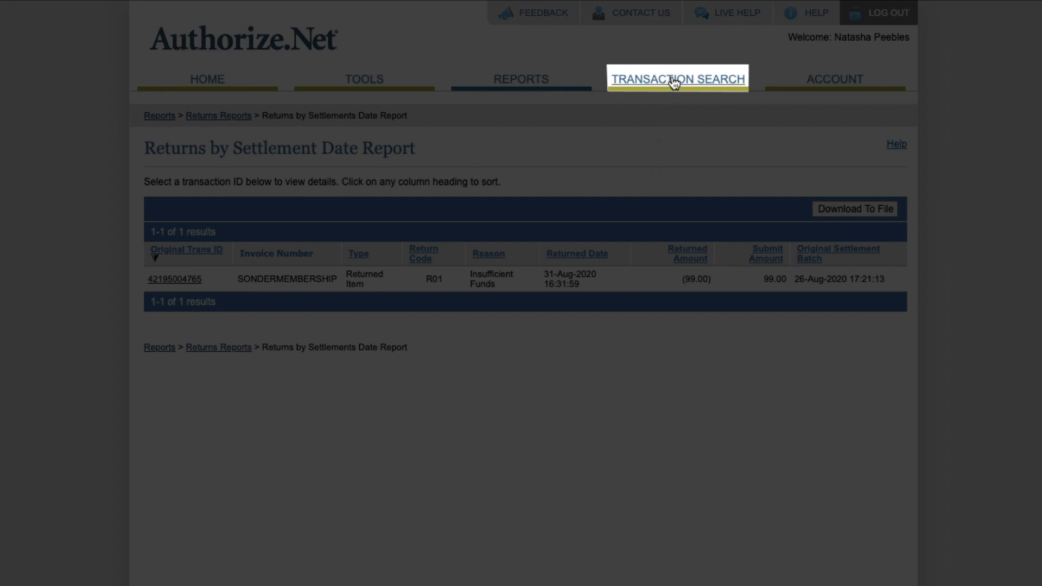
pyautogui.click(674, 82)
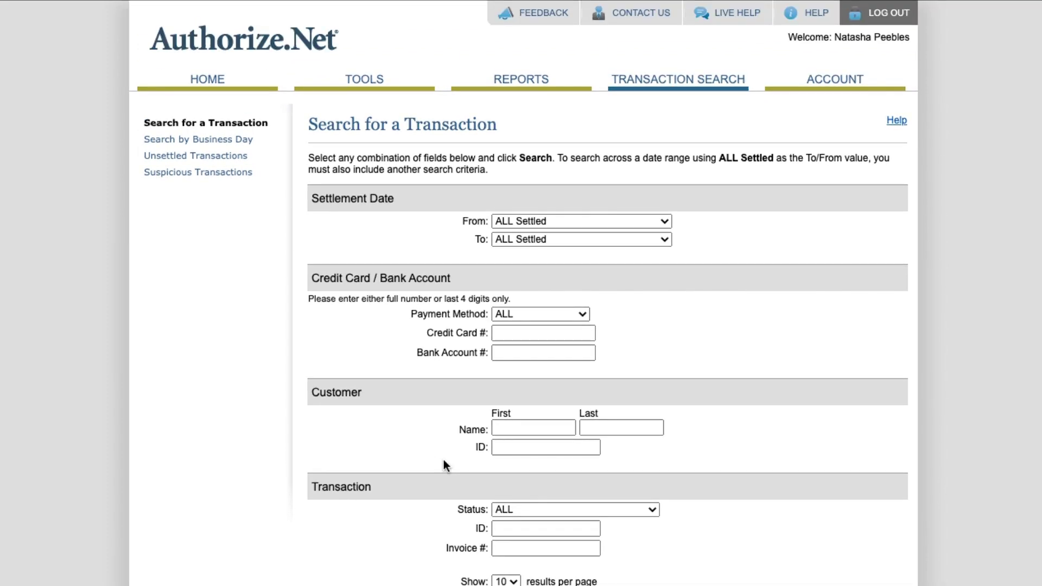
# Step: From the account home page, reach Contact Merchant Support and start the Live Help chat form
pyautogui.click(202, 81)
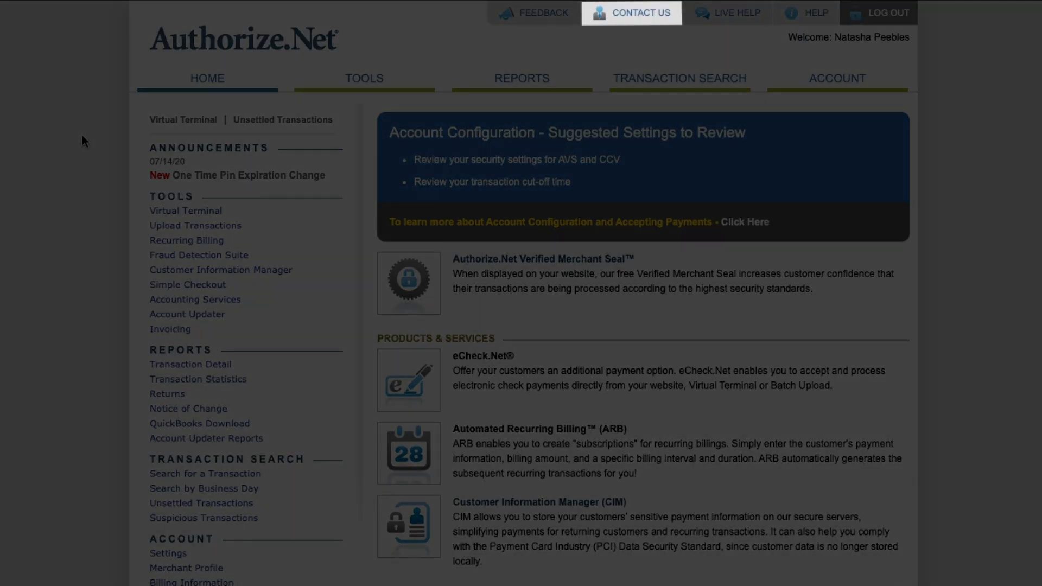
pyautogui.click(641, 16)
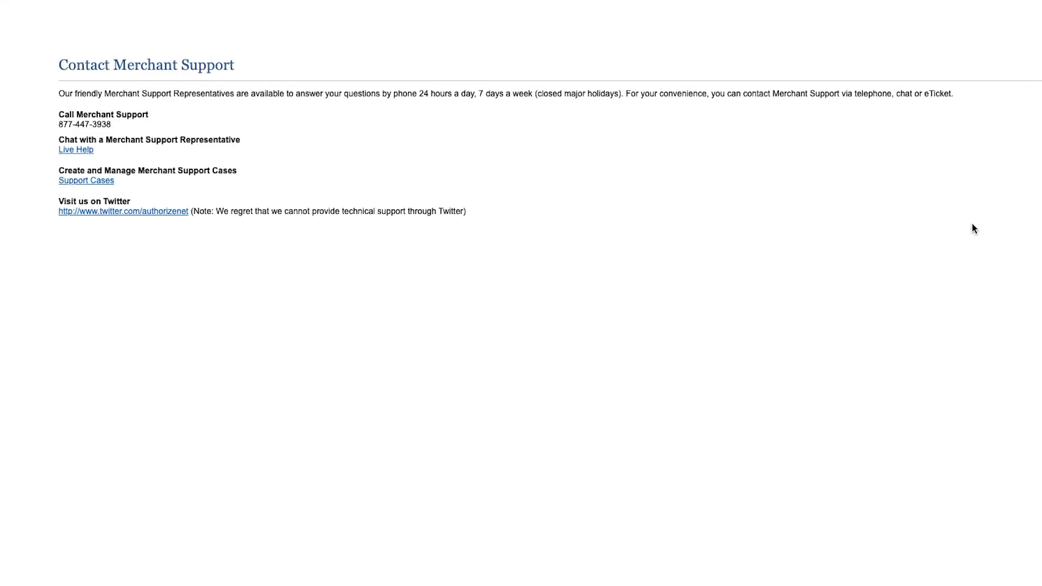
pyautogui.click(72, 150)
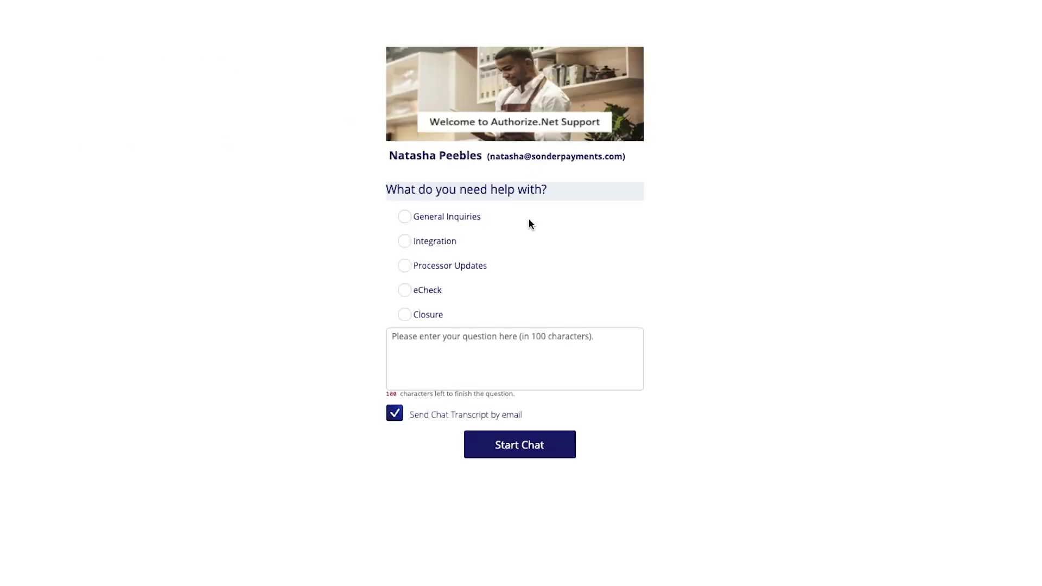